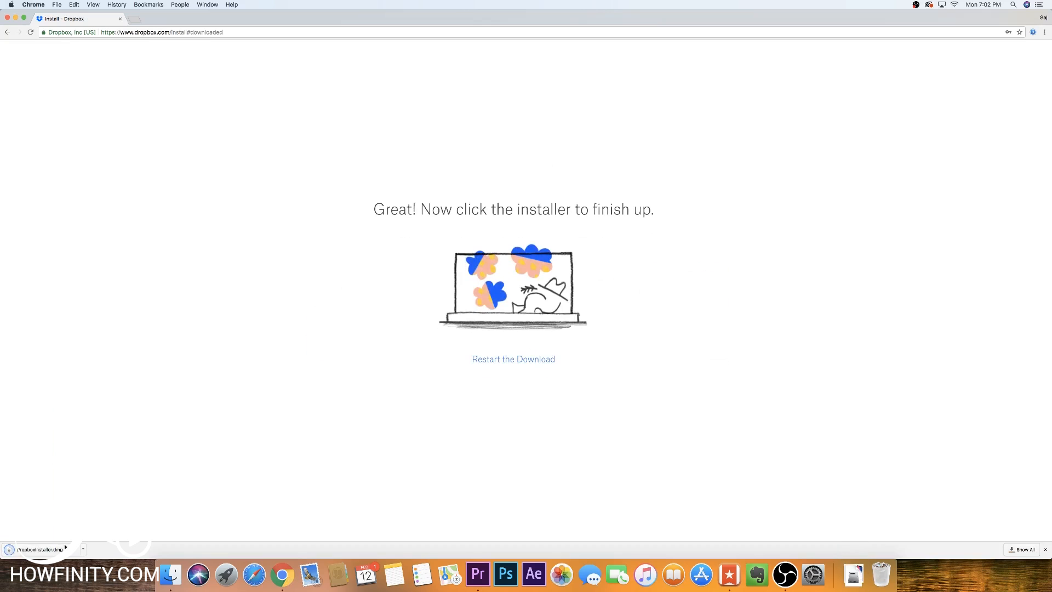
- Open the downloaded Dropbox disk image, launch the Dropbox installer and allow the downloaded application to open
left_click(39, 550)
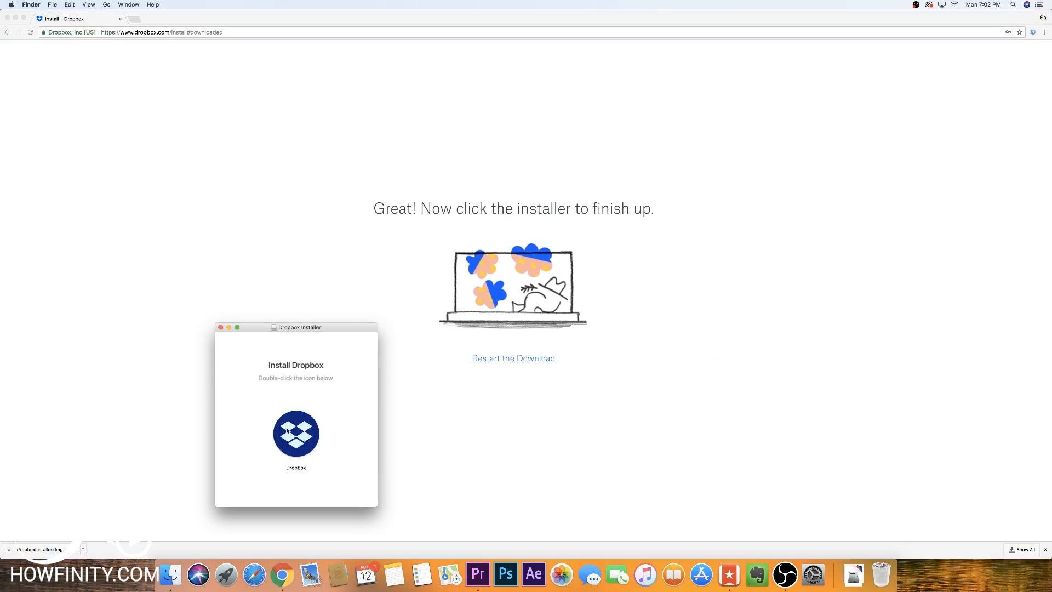
double_click(293, 439)
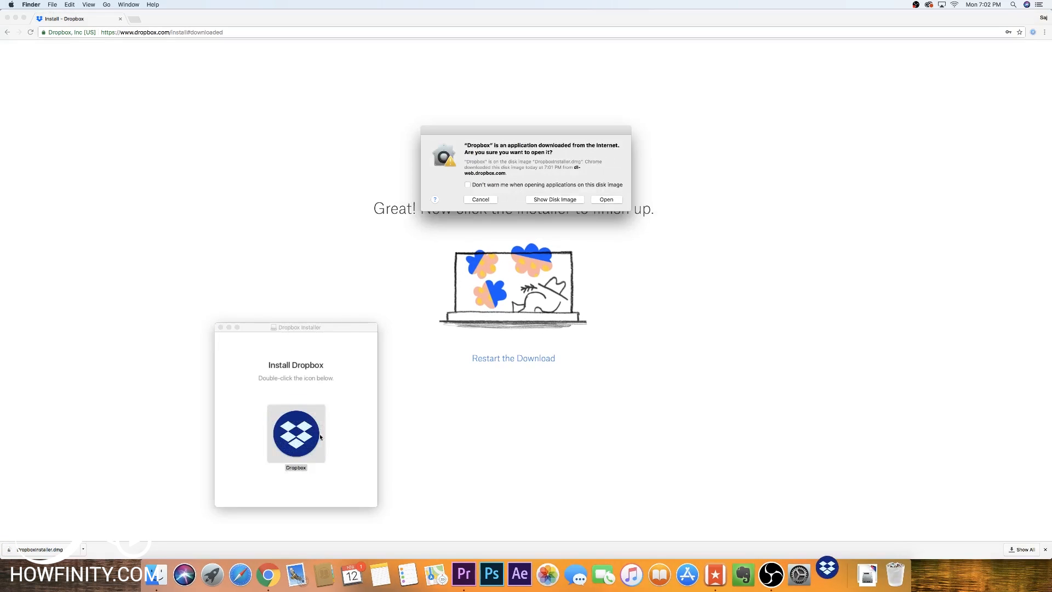
left_click(599, 200)
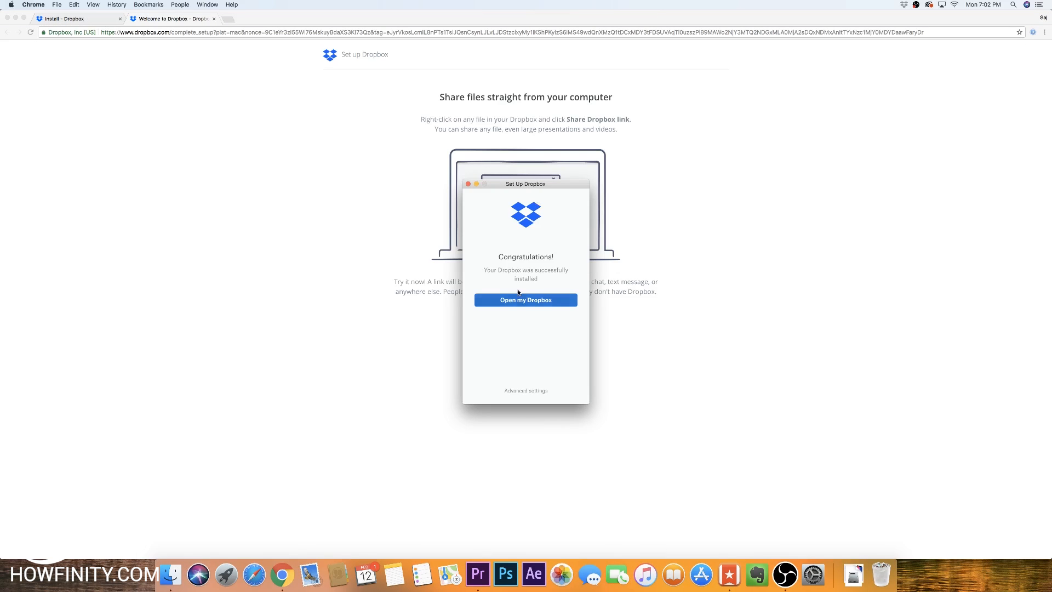
- Open the newly installed Dropbox and go through its welcome introduction to the end
left_click(504, 303)
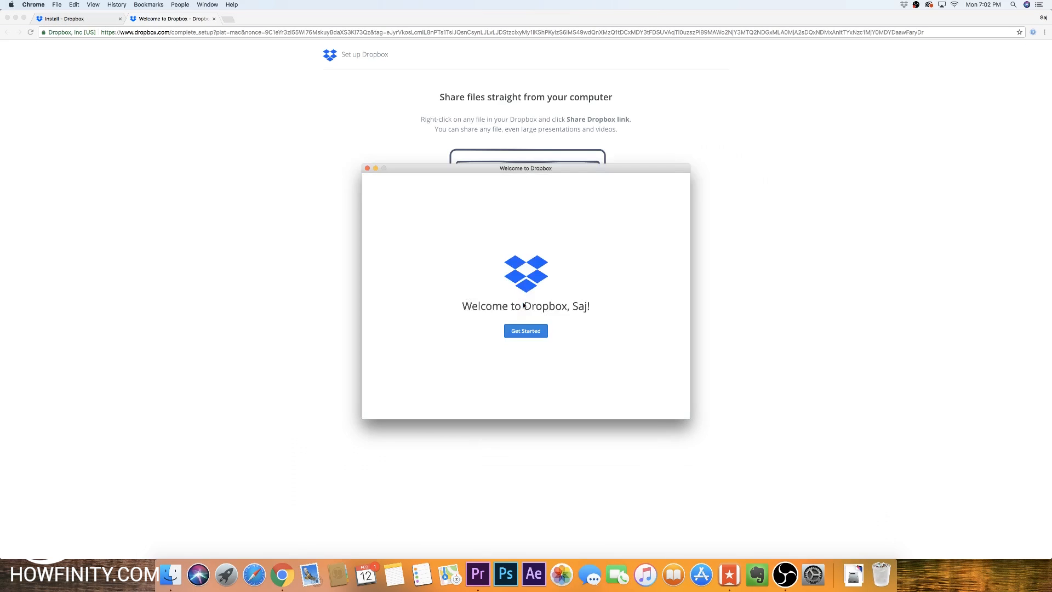
left_click(524, 334)
left_click(526, 370)
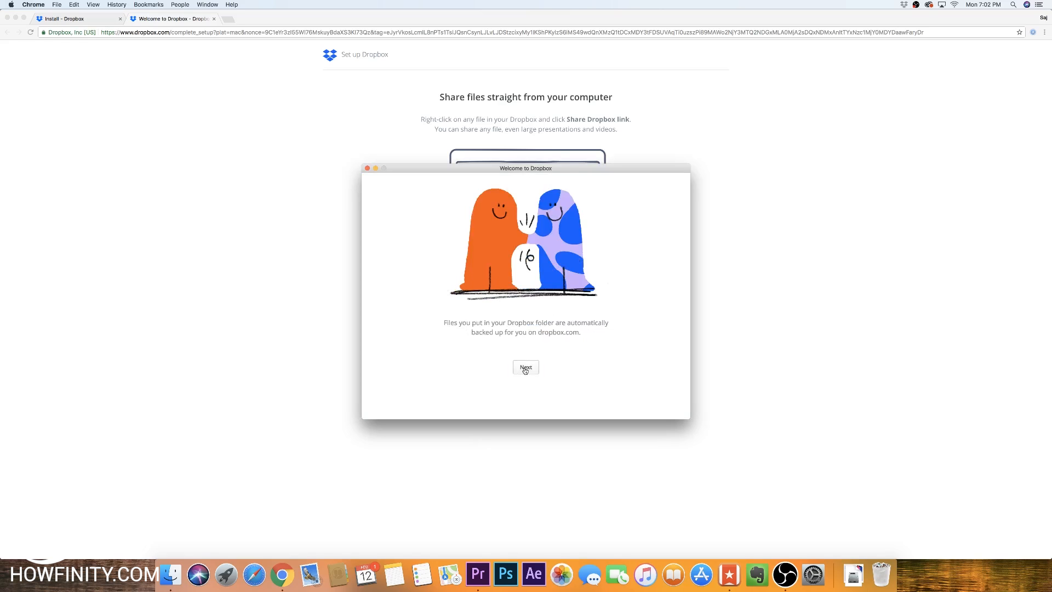
left_click(527, 370)
left_click(527, 370)
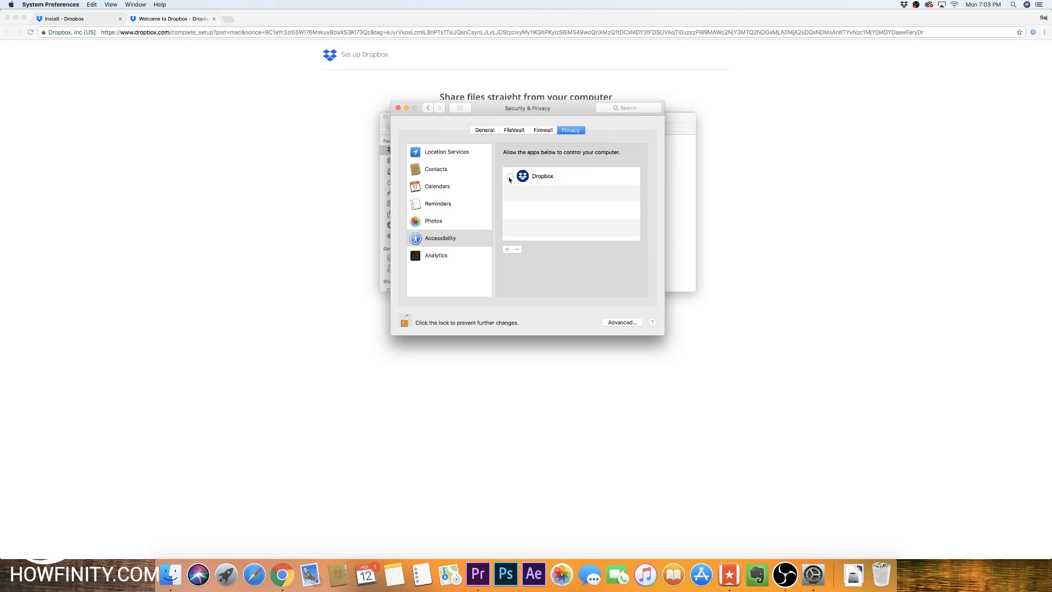
- Allow Dropbox to control the computer in the Accessibility privacy settings and close System Preferences
left_click(510, 176)
left_click(398, 109)
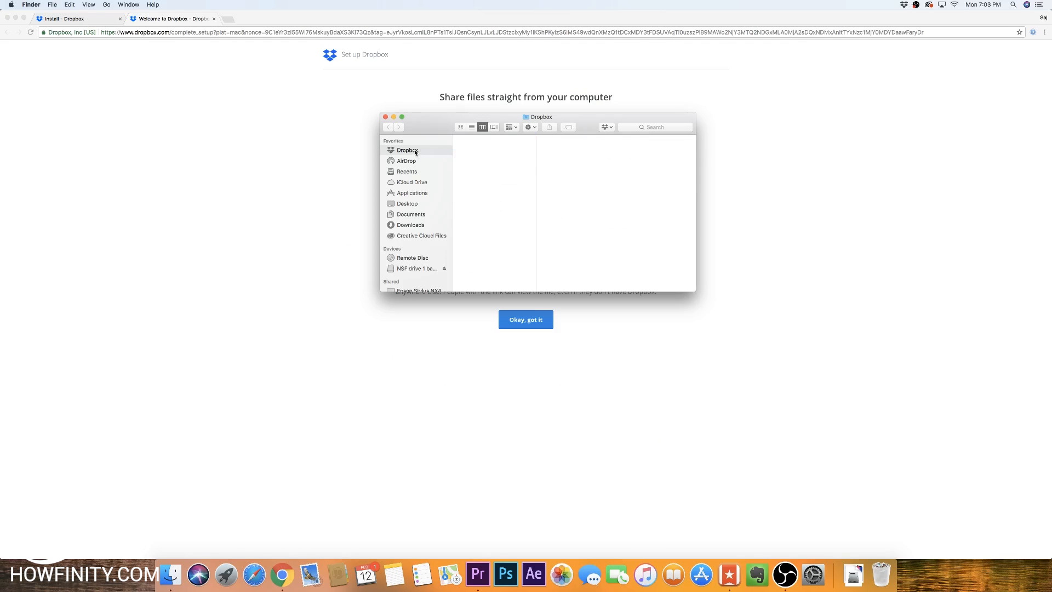
- Open the local Dropbox folder from the Dropbox desktop app and reposition its Finder window
left_click(902, 5)
left_click(903, 5)
left_click(901, 6)
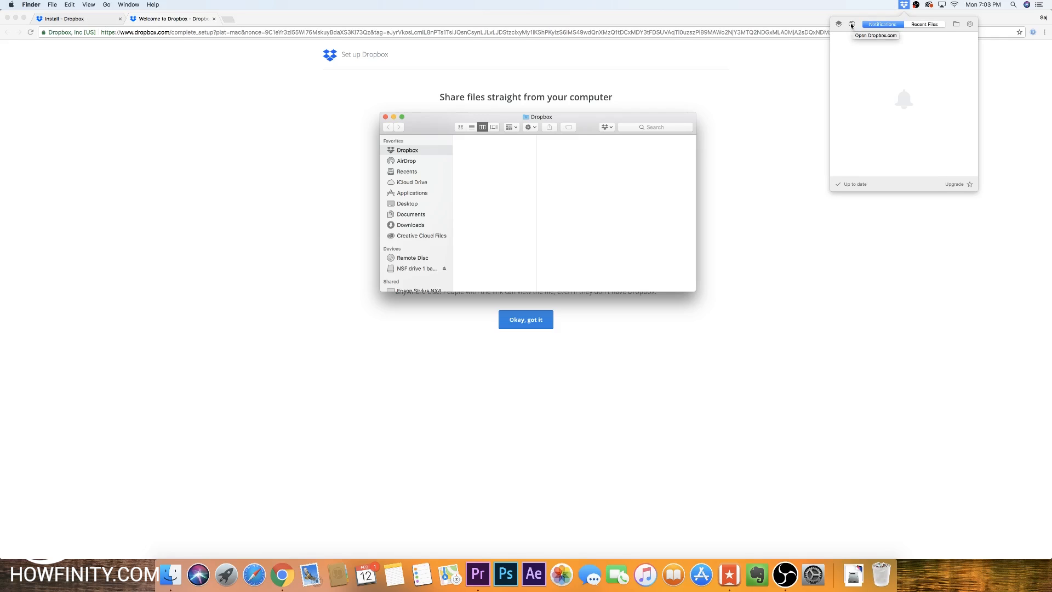
left_click(957, 25)
left_click_drag(451, 131, 370, 130)
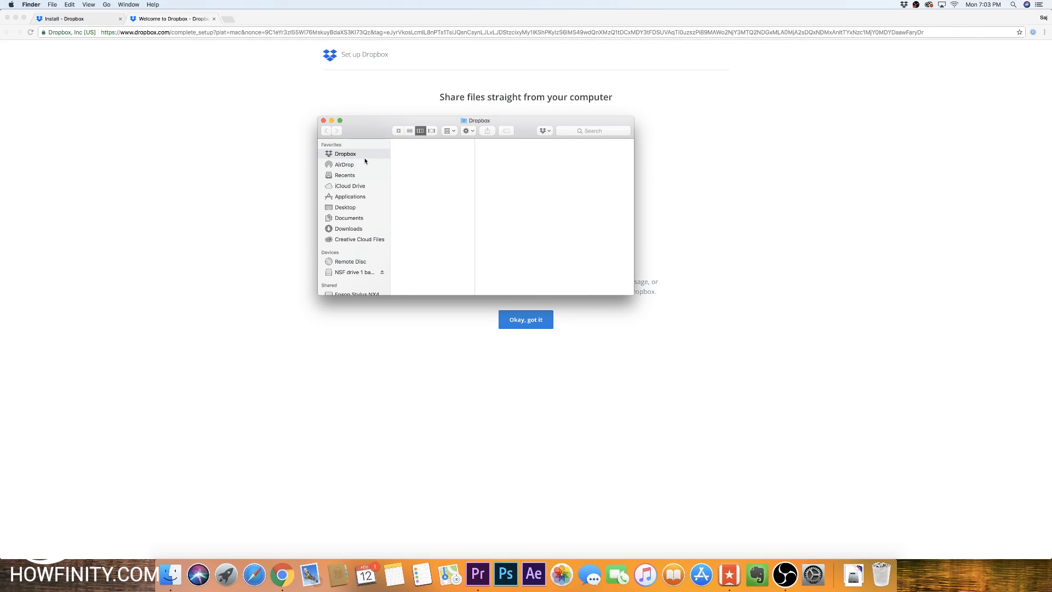
left_click_drag(357, 131, 356, 136)
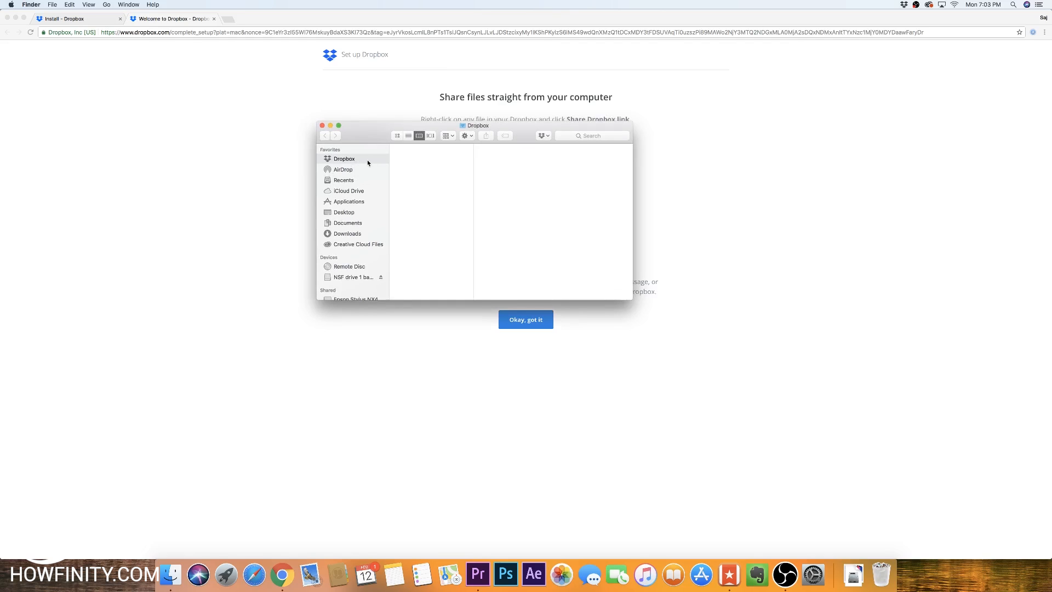
- Open the Dropbox website from the desktop app and upload Channel-Art-Template-(Photoshop)-v3.jpg to the main Dropbox folder
left_click(903, 5)
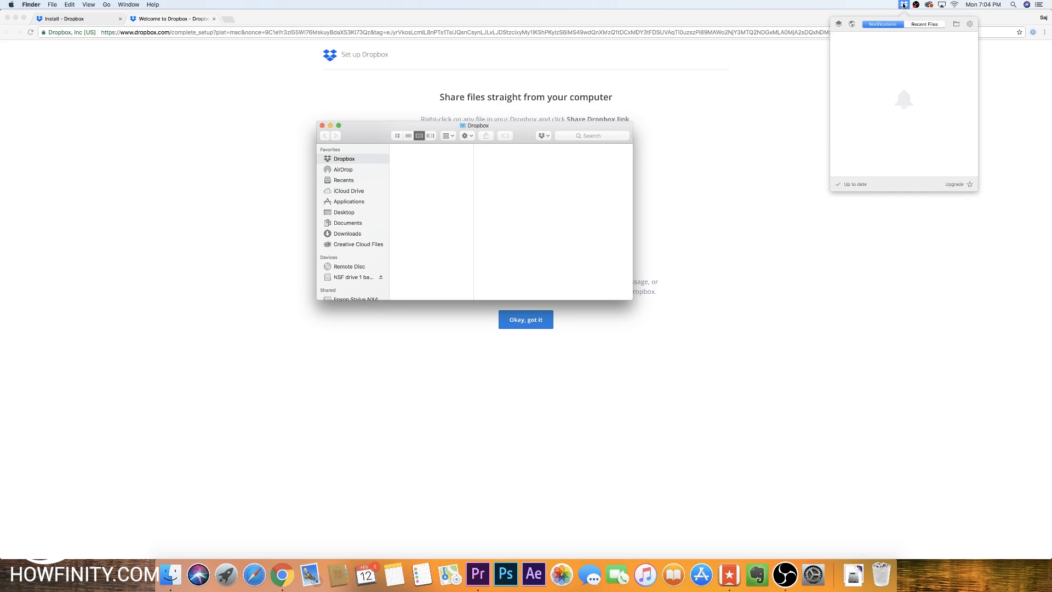
left_click(853, 25)
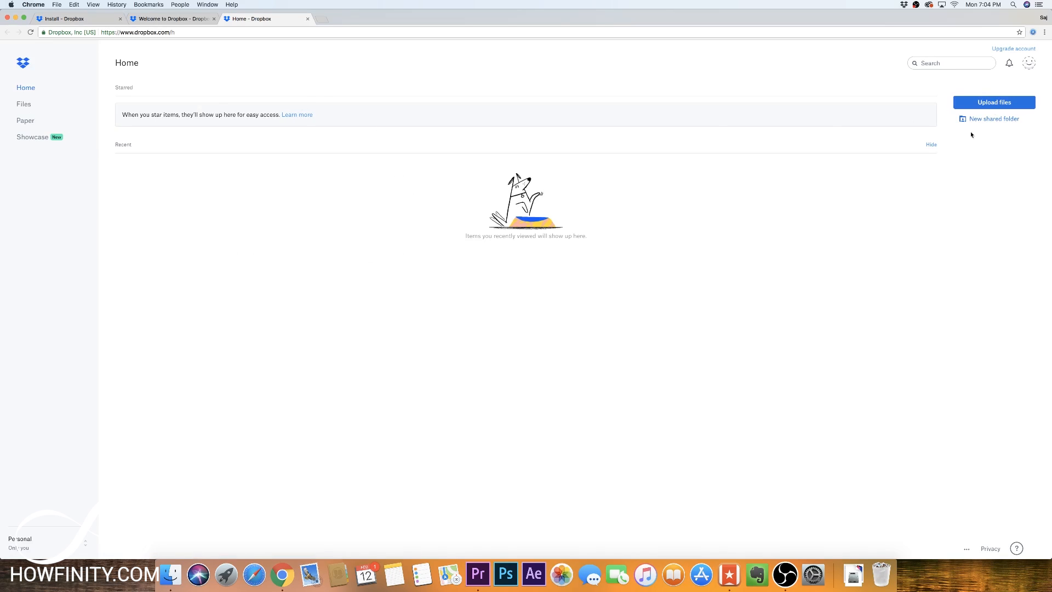
left_click(985, 104)
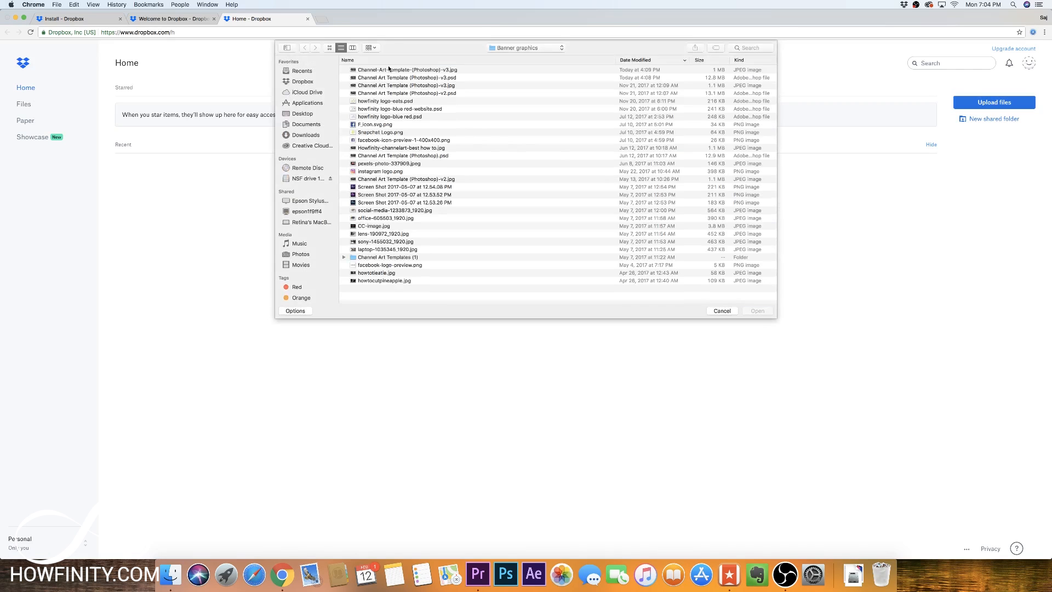
left_click(389, 69)
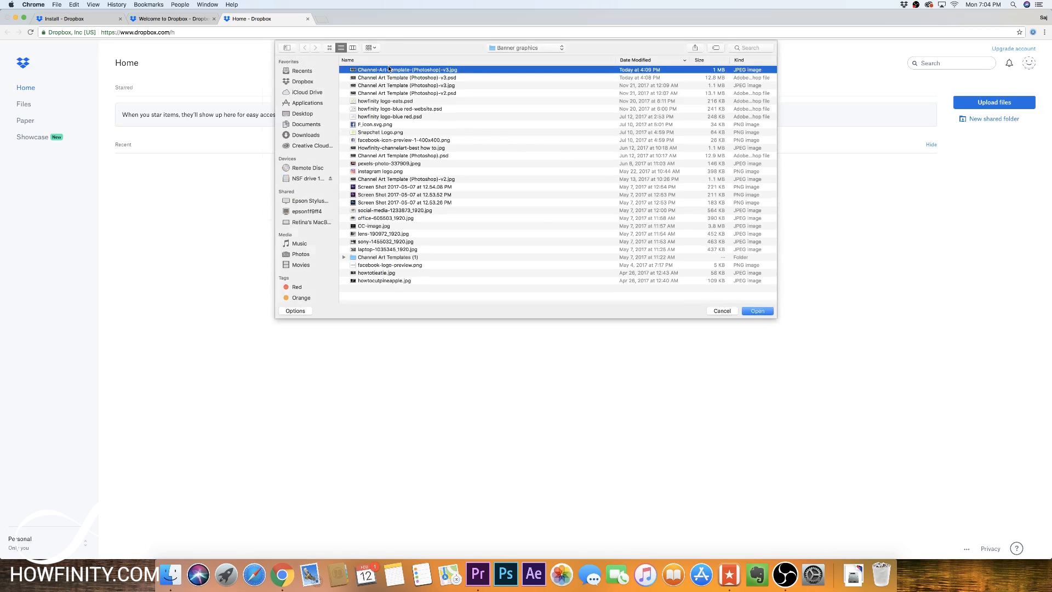
key("space")
key("space")
left_click(758, 312)
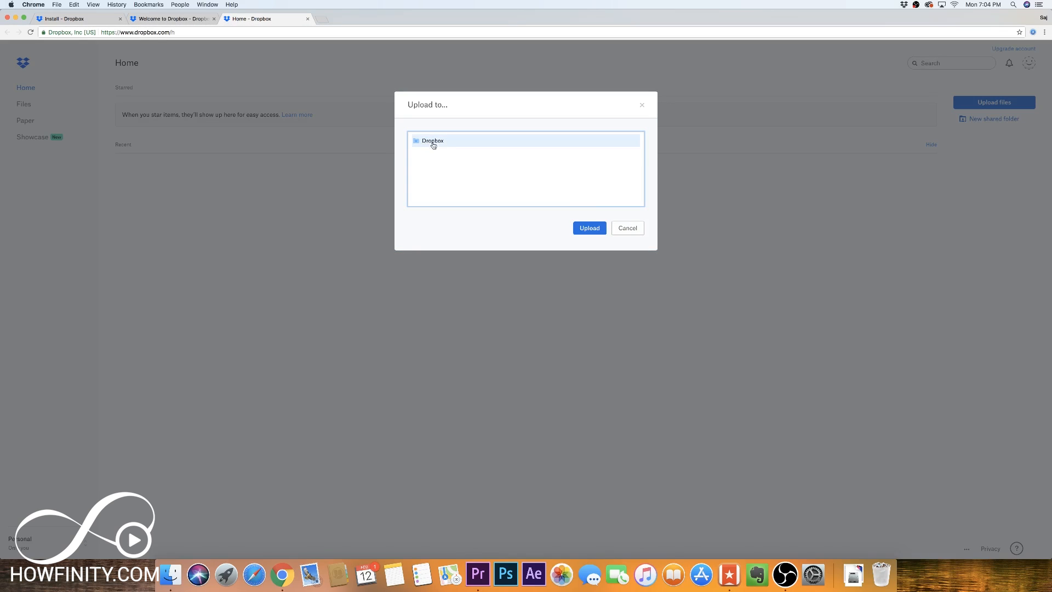
left_click(587, 229)
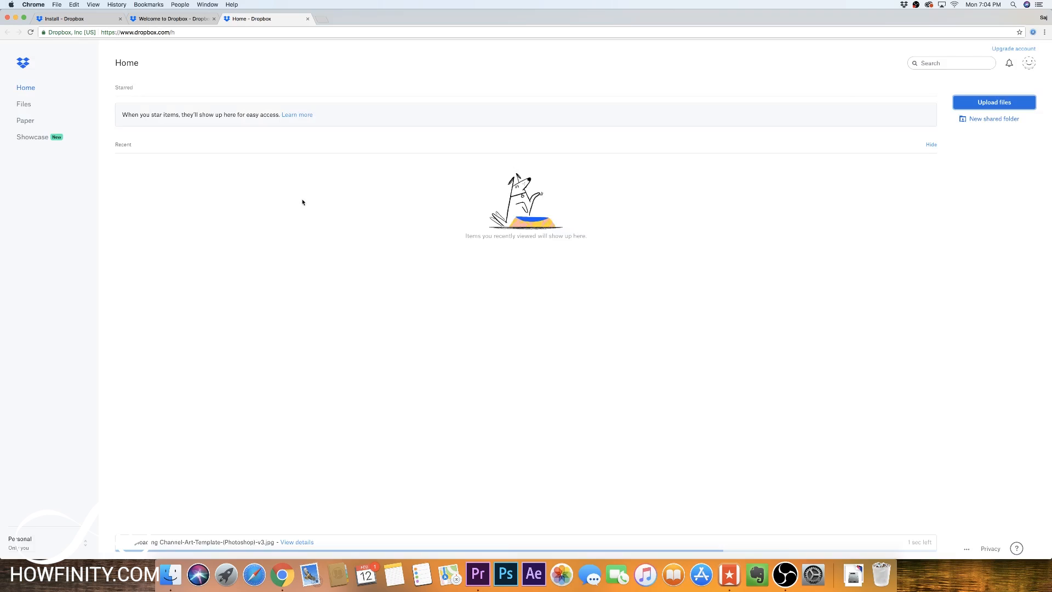
- Check the uploaded channel art JPG in the website's file list and in the local Dropbox folder
left_click(23, 104)
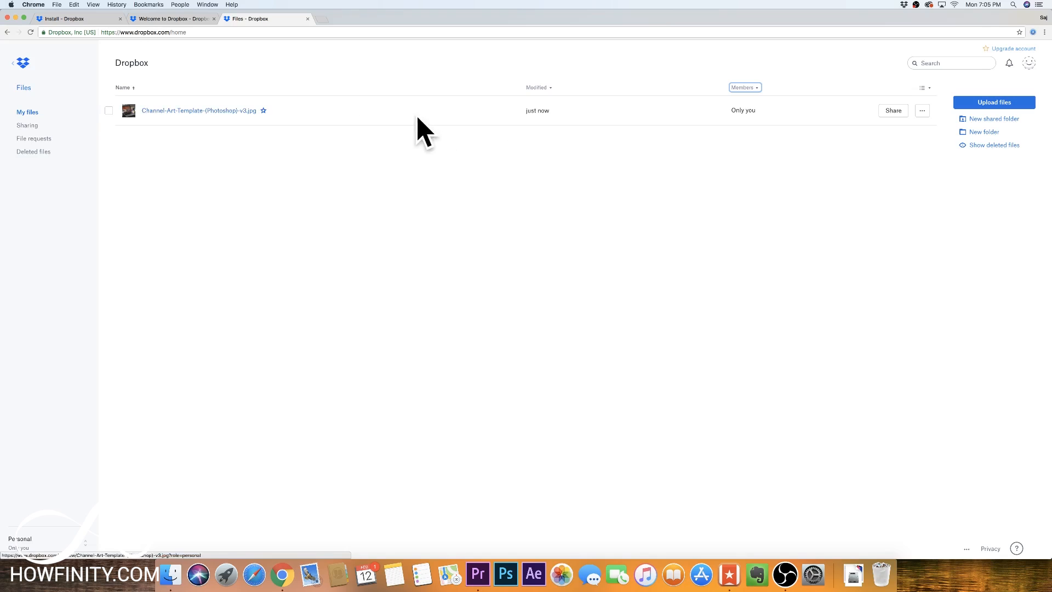
left_click(905, 4)
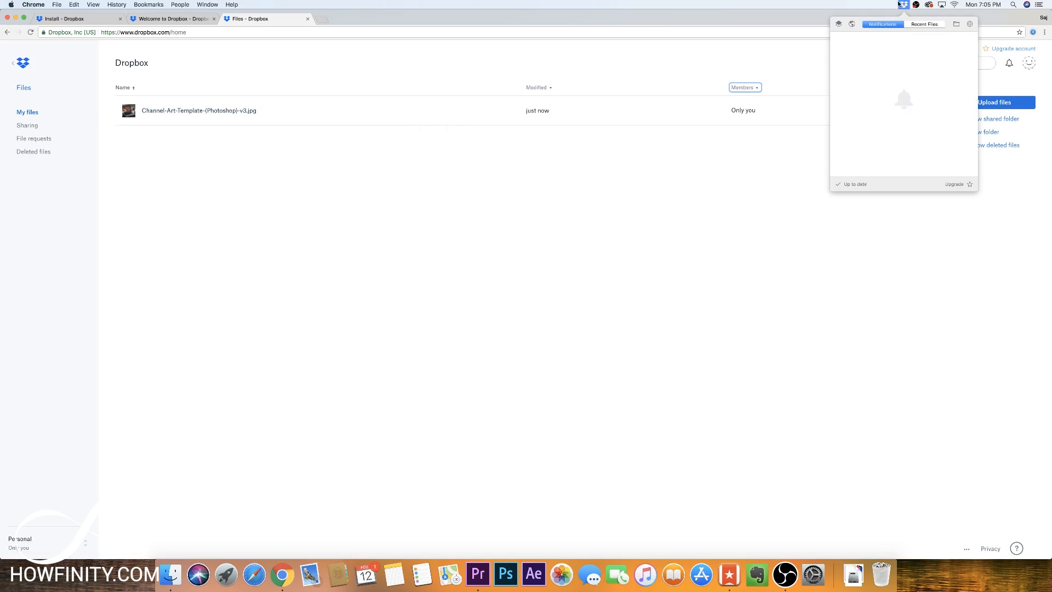
left_click(956, 24)
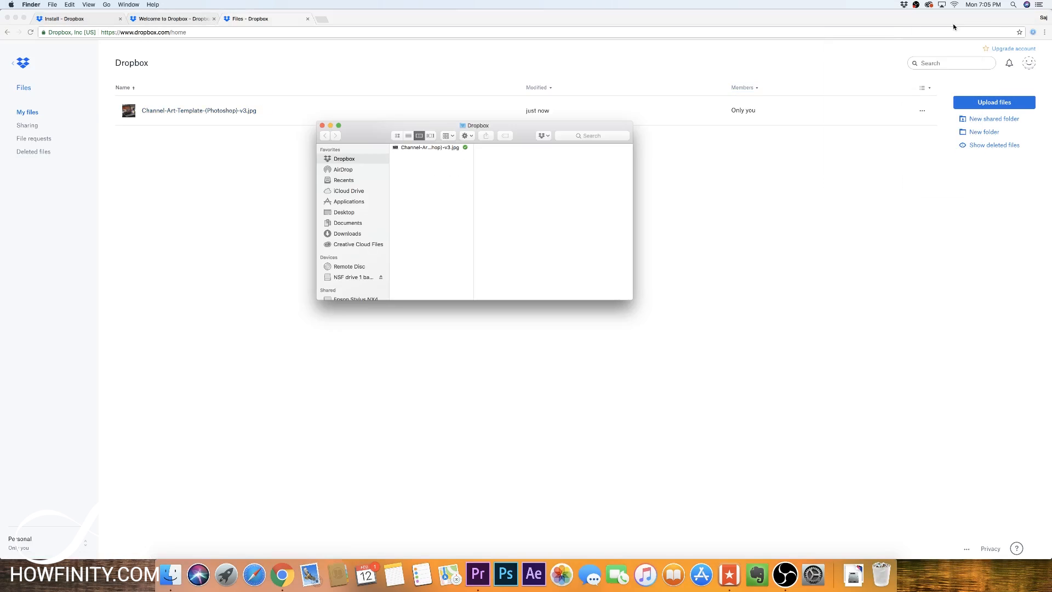
left_click(433, 148)
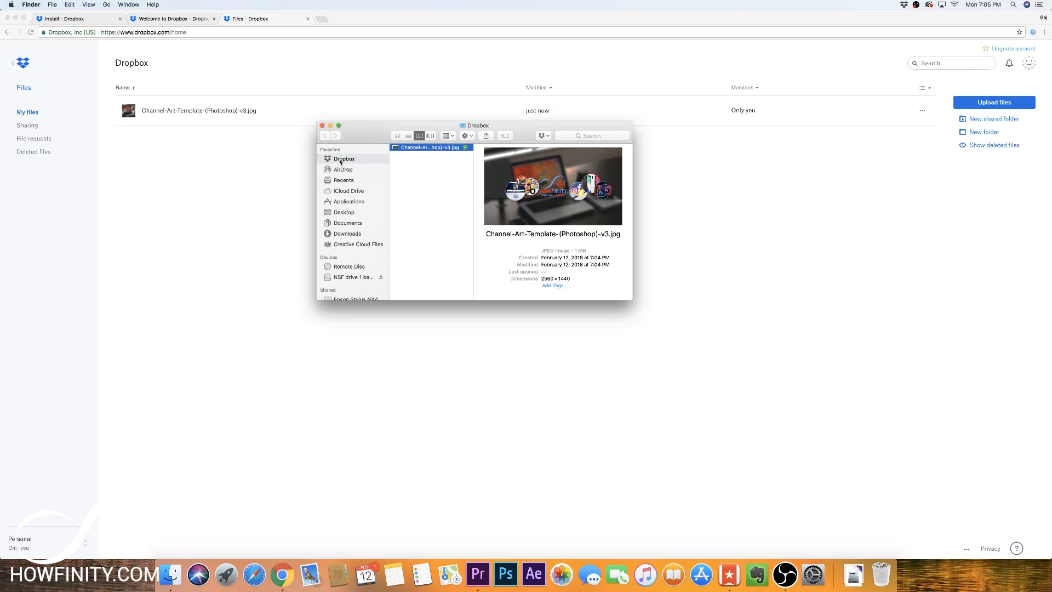
- Delete Channel-Art-Template-(Photoshop)-v3.jpg from the local Dropbox folder and check the website's file list
left_click(407, 171)
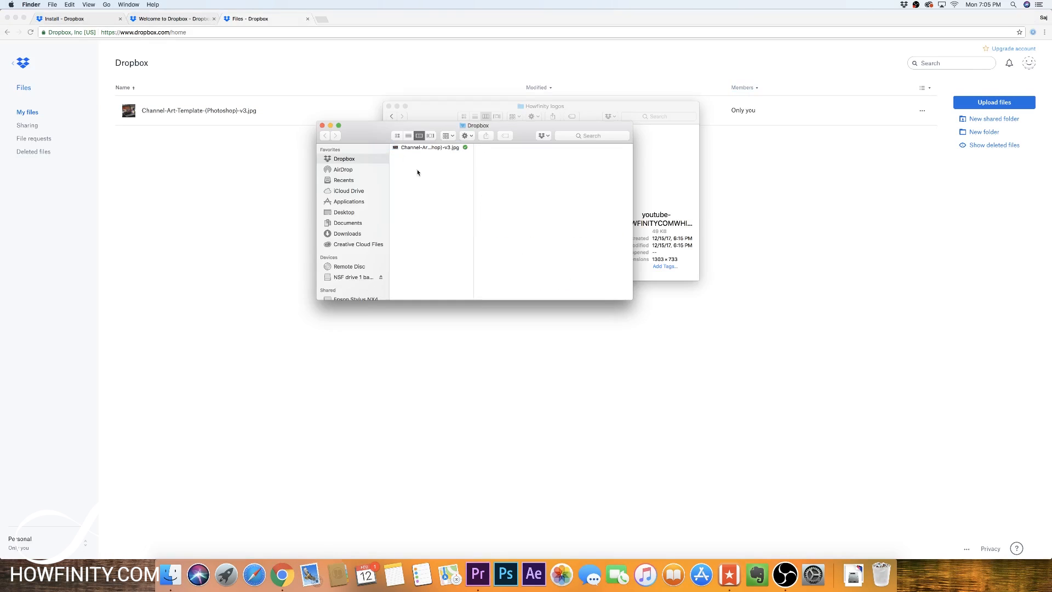
left_click(414, 151)
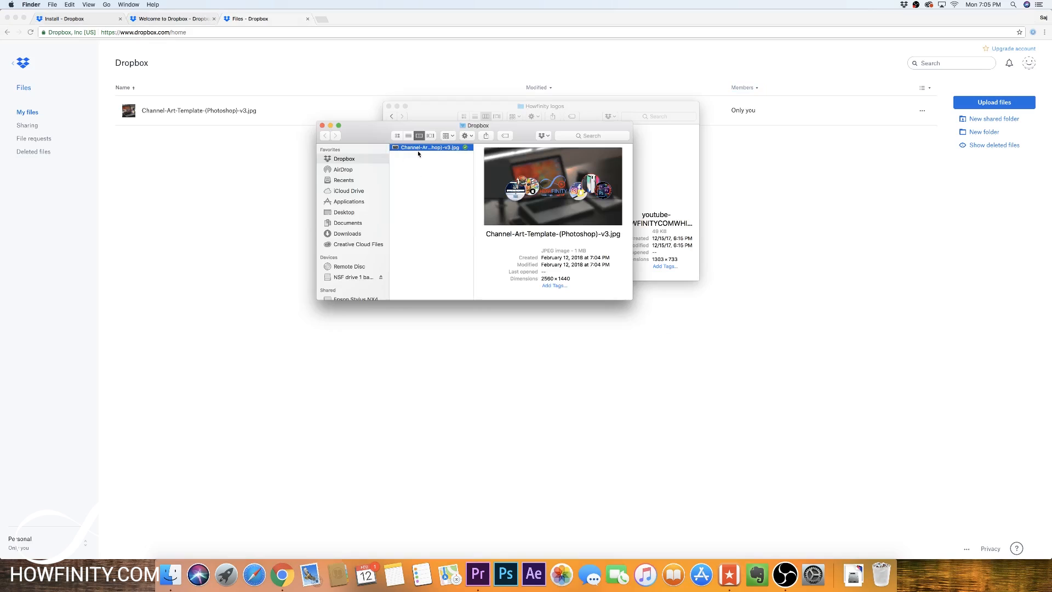
key("super+BackSpace")
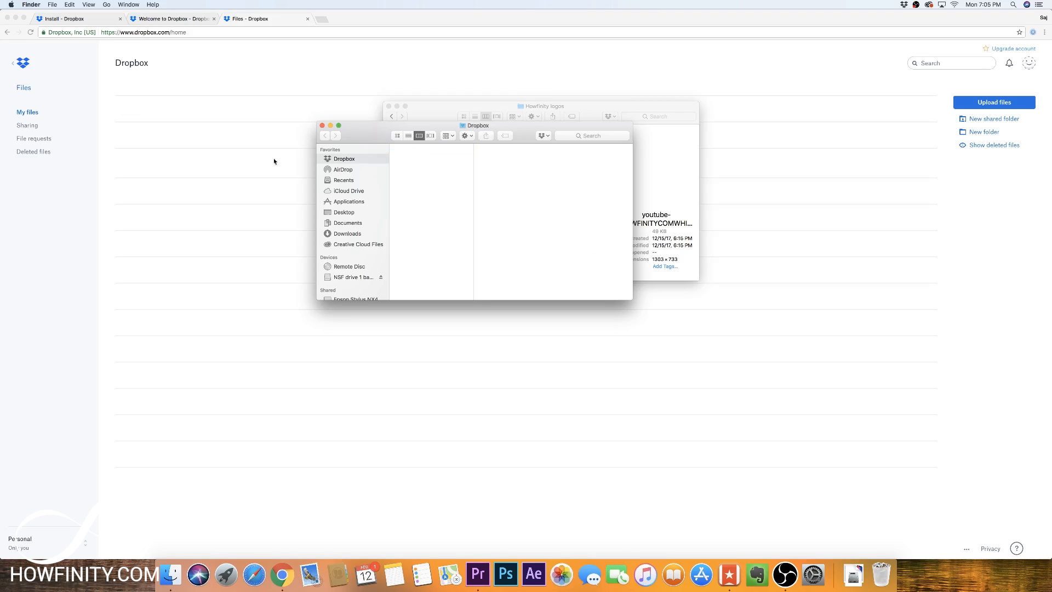
left_click(219, 159)
left_click(146, 124)
- Preview the white and black logos in the Howfinity logos folder and copy youtube-HOWFINITYCOMBLACK.png into the local Dropbox folder
left_click_drag(543, 111, 656, 122)
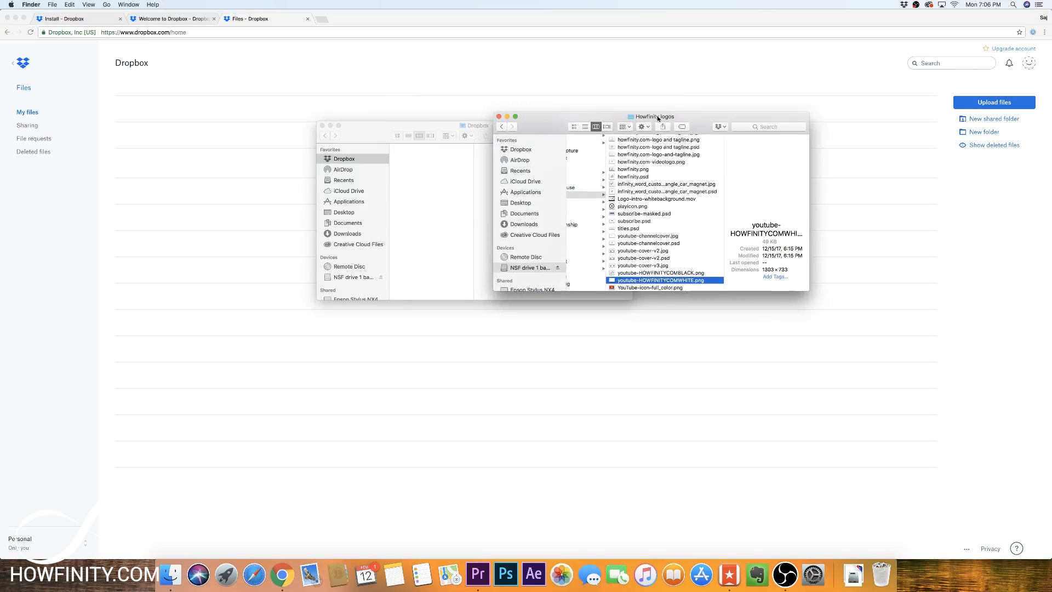
key("space")
key("space")
left_click(652, 273)
key("space")
key("space")
left_click_drag(638, 274, 405, 183)
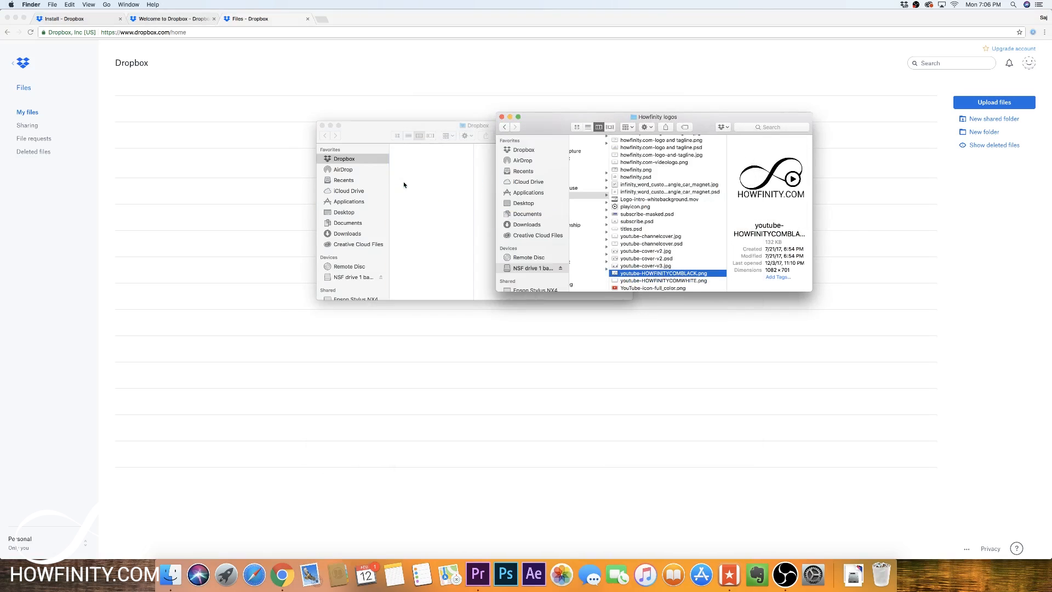
- Check the copied logo in the local Dropbox folder and open youtube-HOWFINITYCOMBLACK.png in the website's preview
left_click(340, 163)
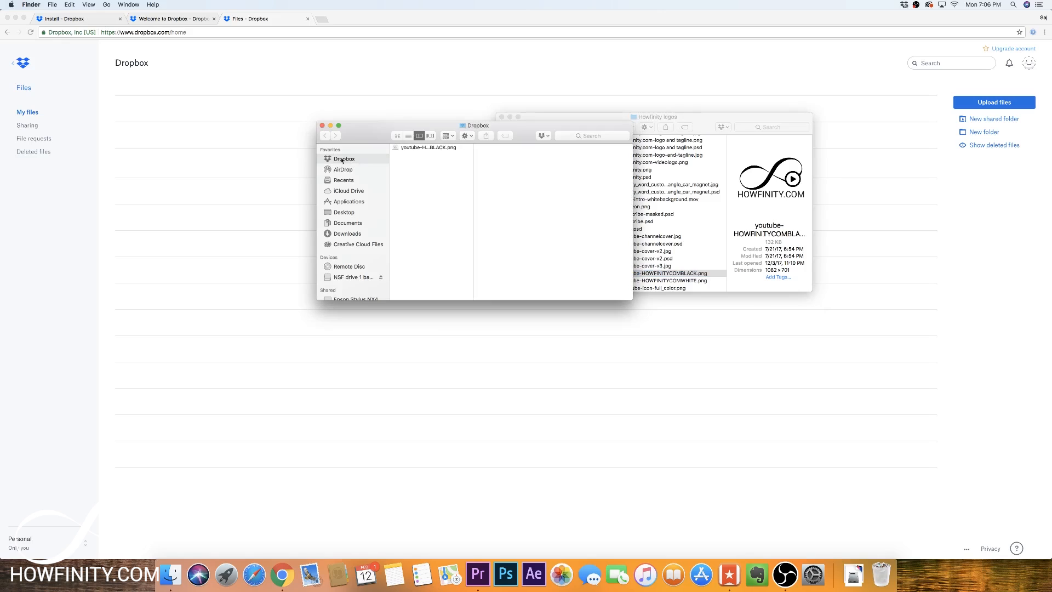
left_click(189, 118)
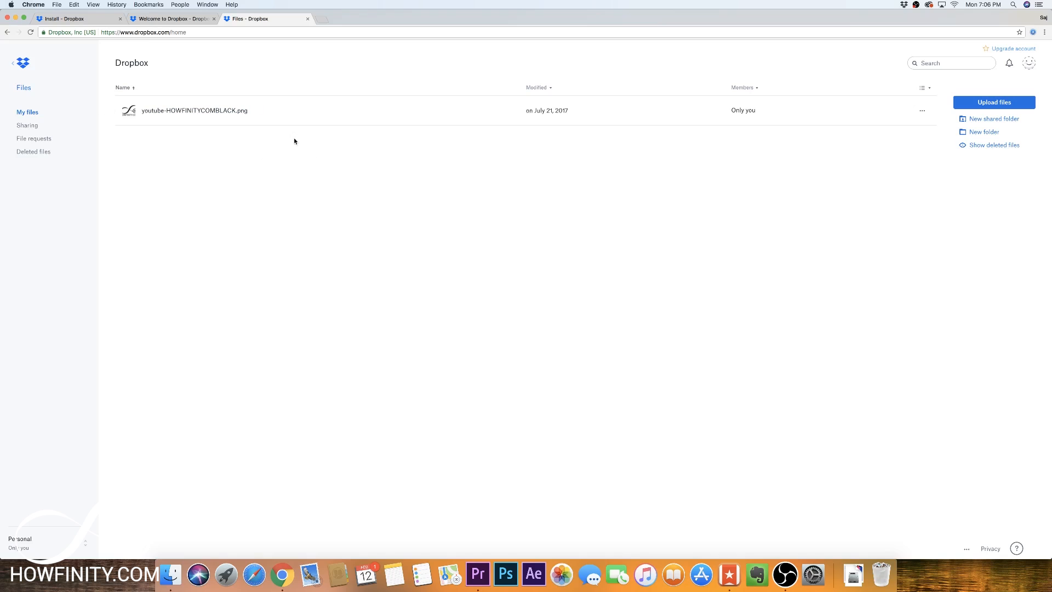
left_click(275, 107)
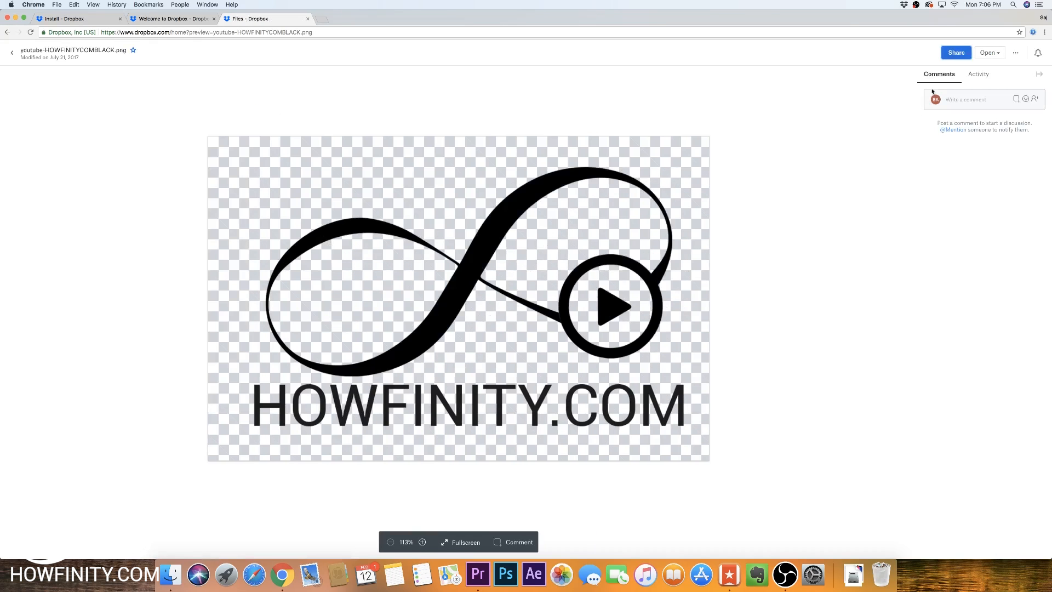
- Start sharing the logo file and have Dropbox send the verification email for the account's address
left_click(960, 53)
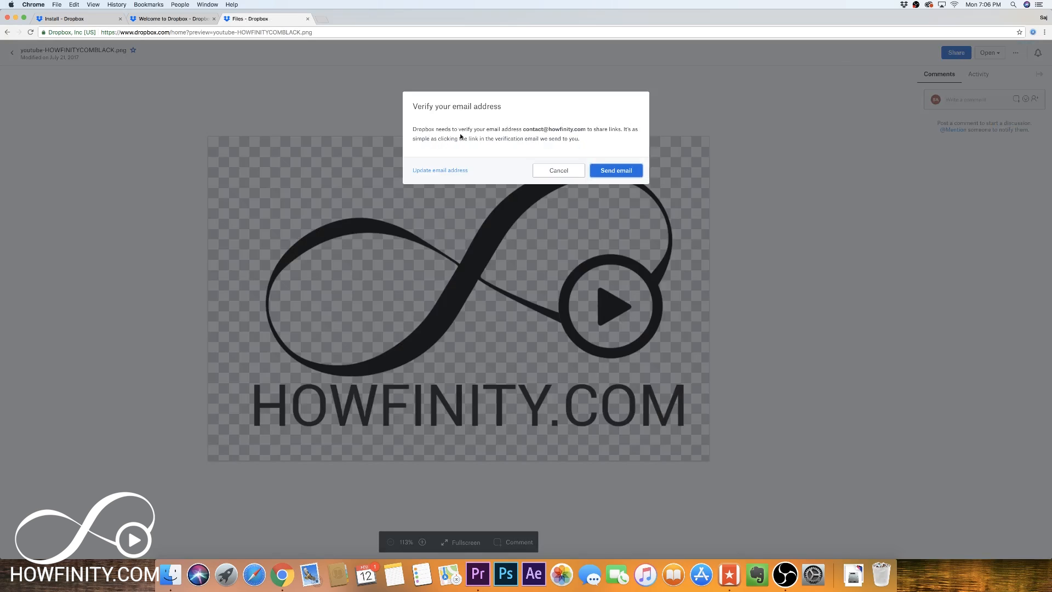
left_click(611, 171)
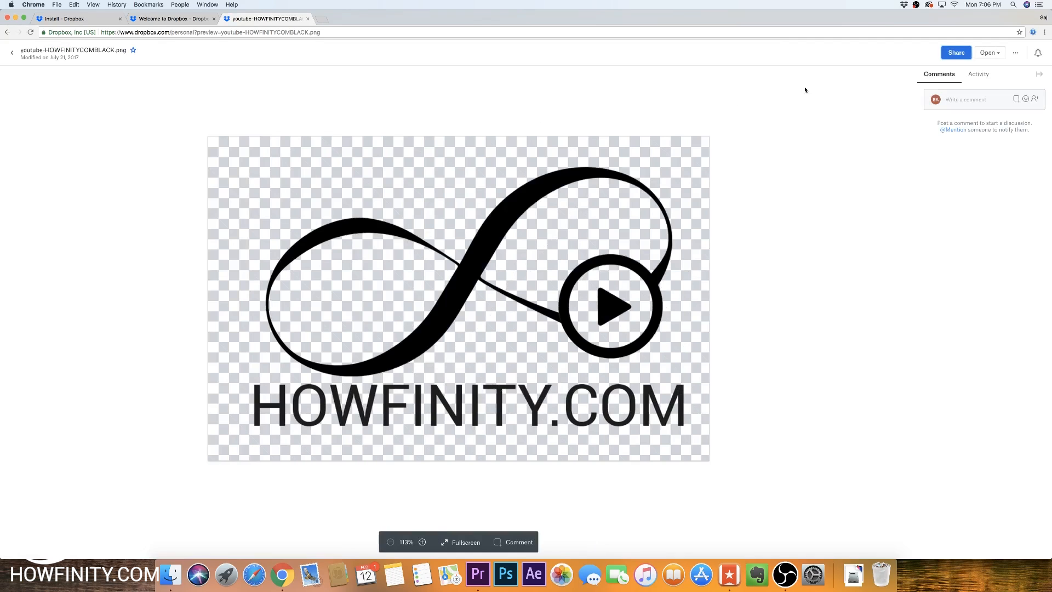
- Share youtube-HOWFINITYCOMBLACK.png with a recipient by email address, checking the file settings before sending
left_click(956, 53)
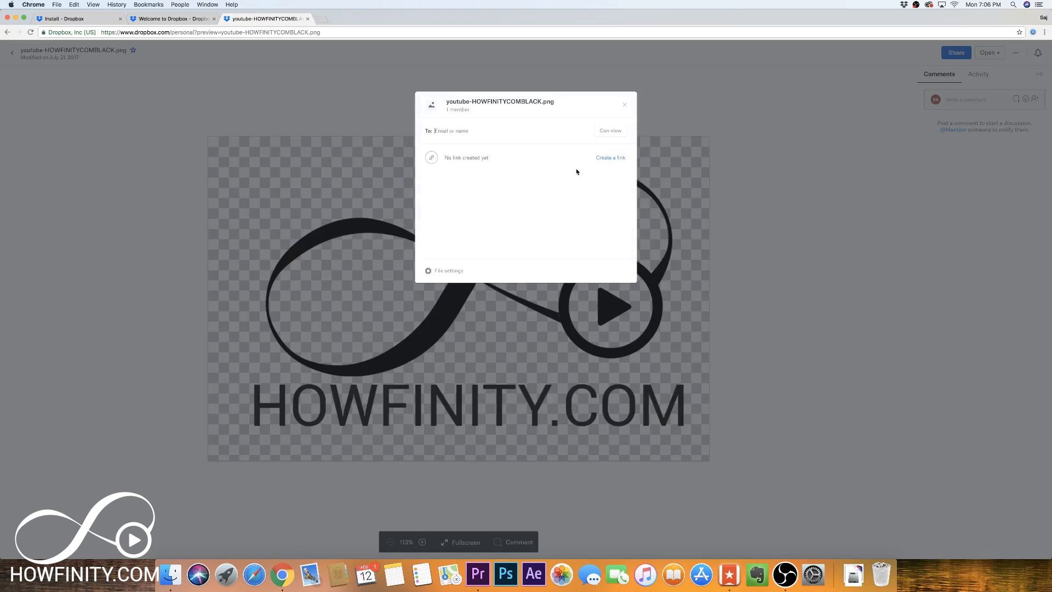
left_click(443, 131)
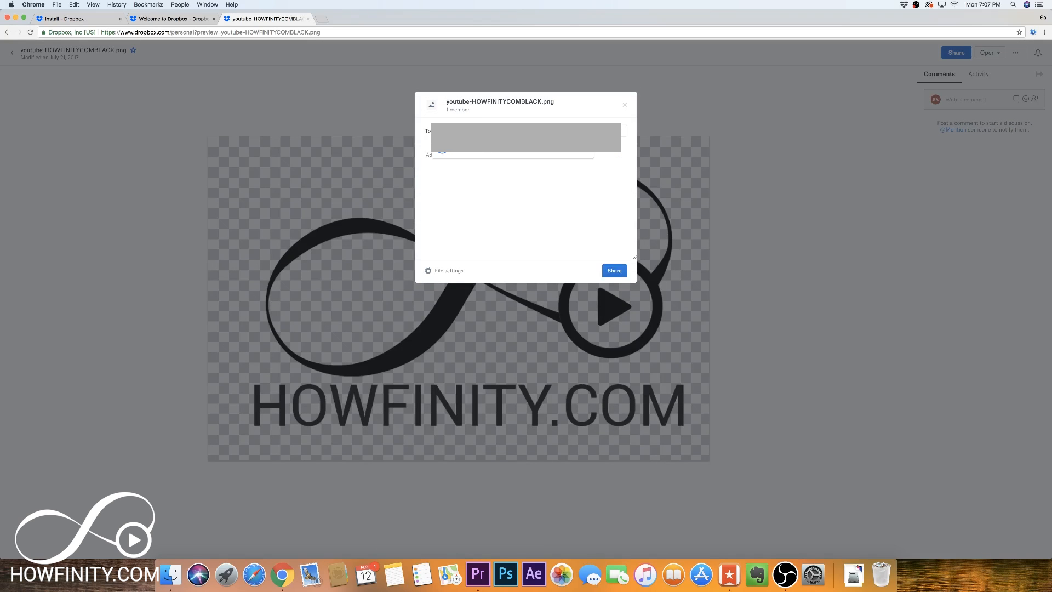
key("Return")
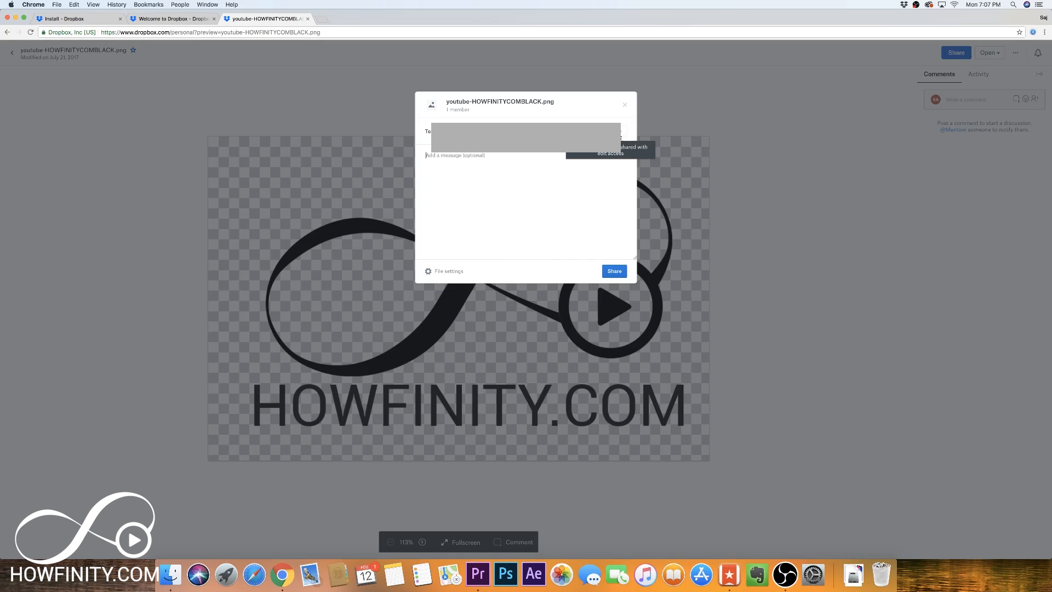
left_click(429, 273)
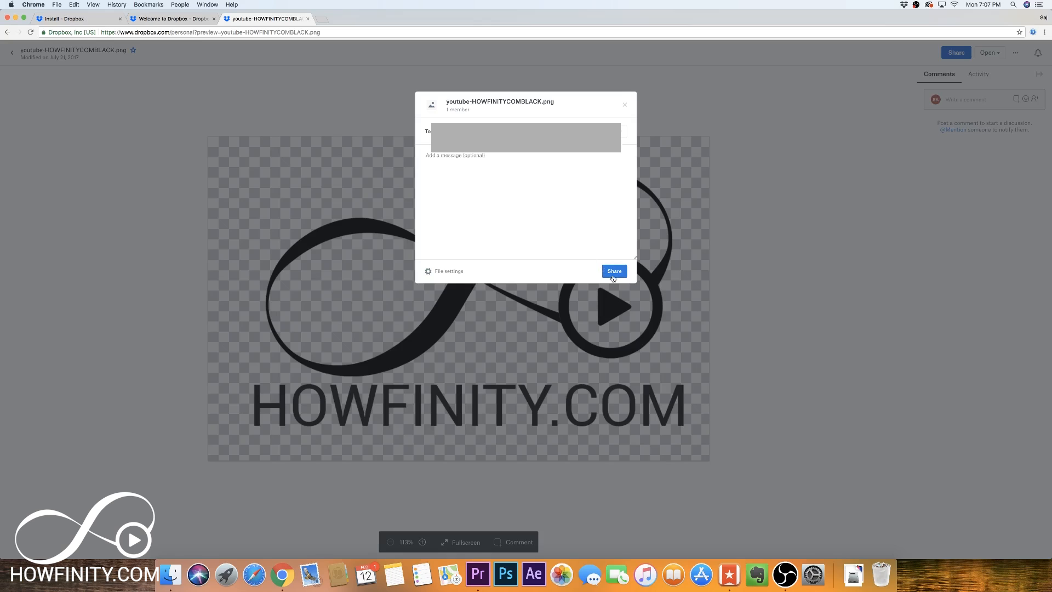
left_click(613, 277)
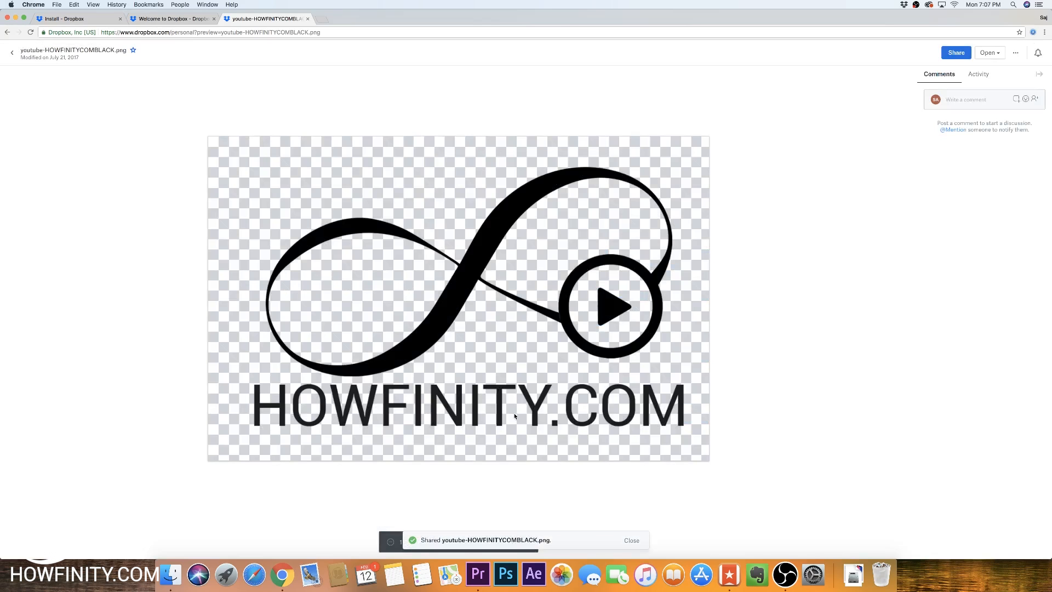
- Switch to Mail and open the shared logo file from the Dropbox invitation email
left_click(310, 573)
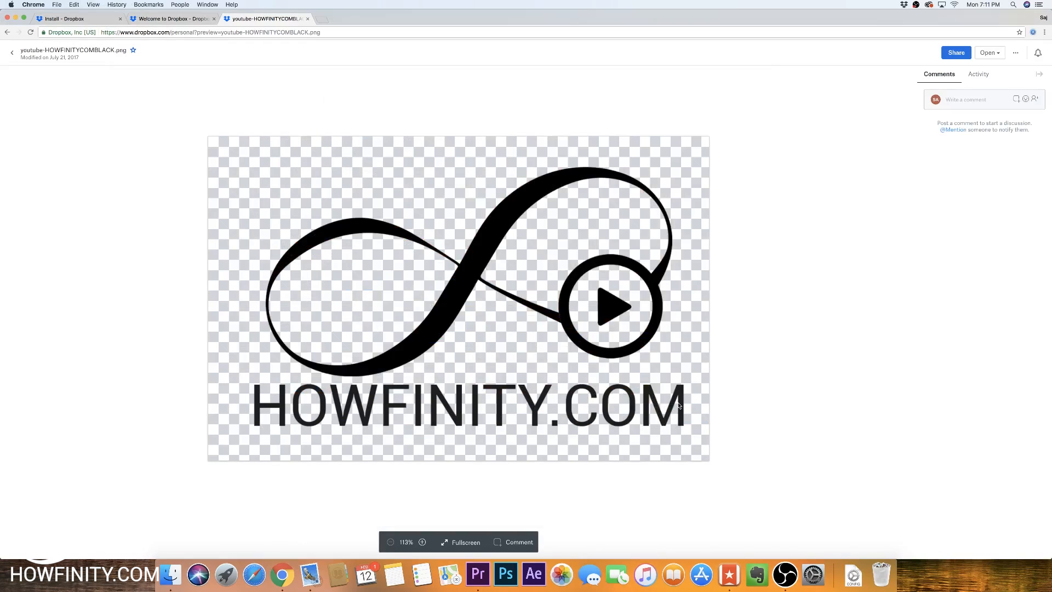
key("super+Tab")
key("super+Tab")
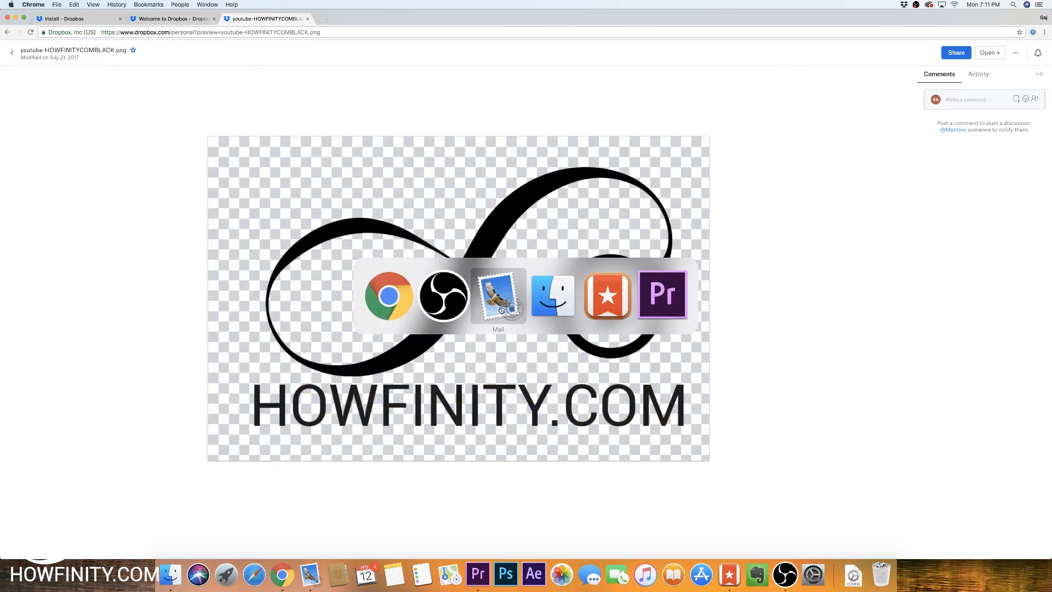
left_click(494, 312)
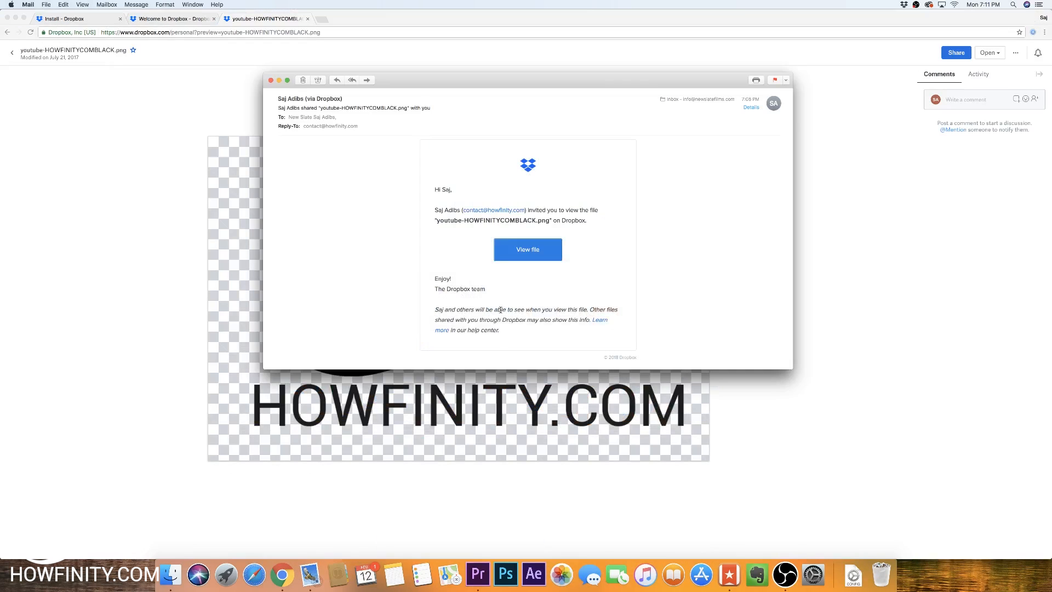
left_click(521, 254)
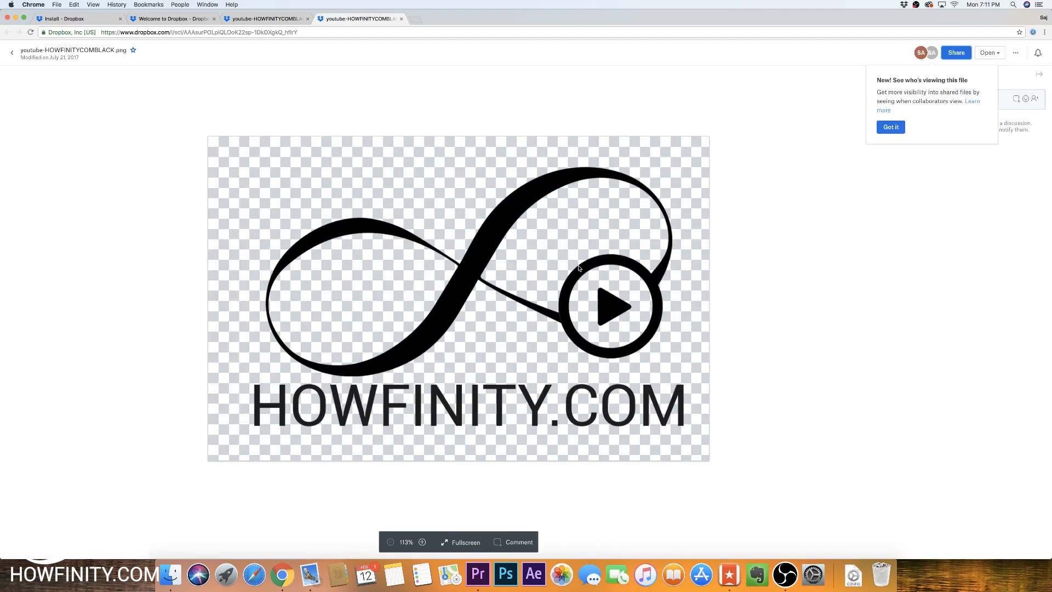
- Dismiss the file-viewer tip and download the shared youtube-HOWFINITYCOMBLACK.png from its Dropbox page
left_click(821, 78)
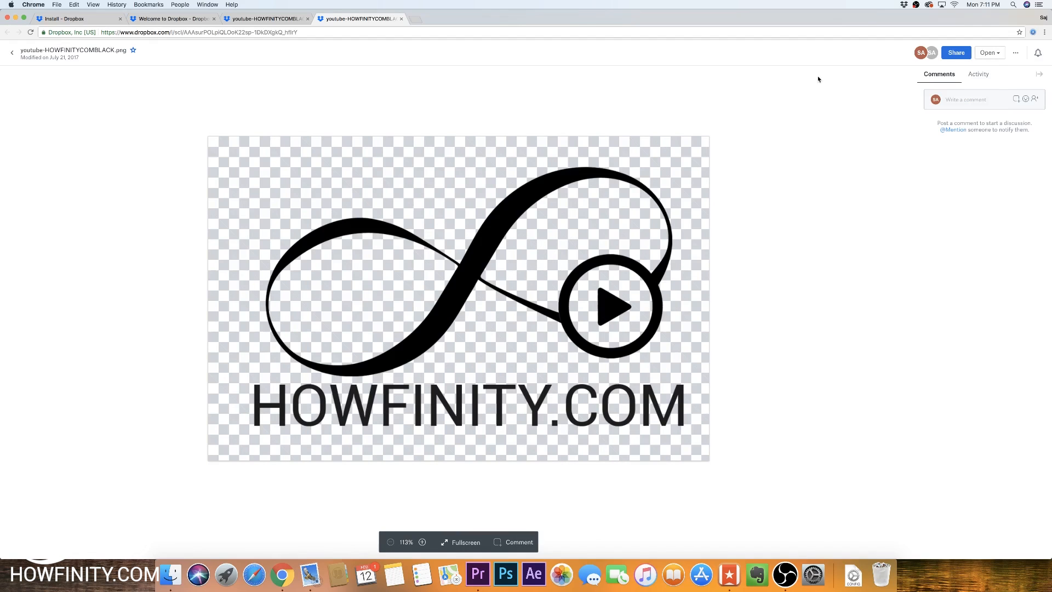
left_click(1016, 54)
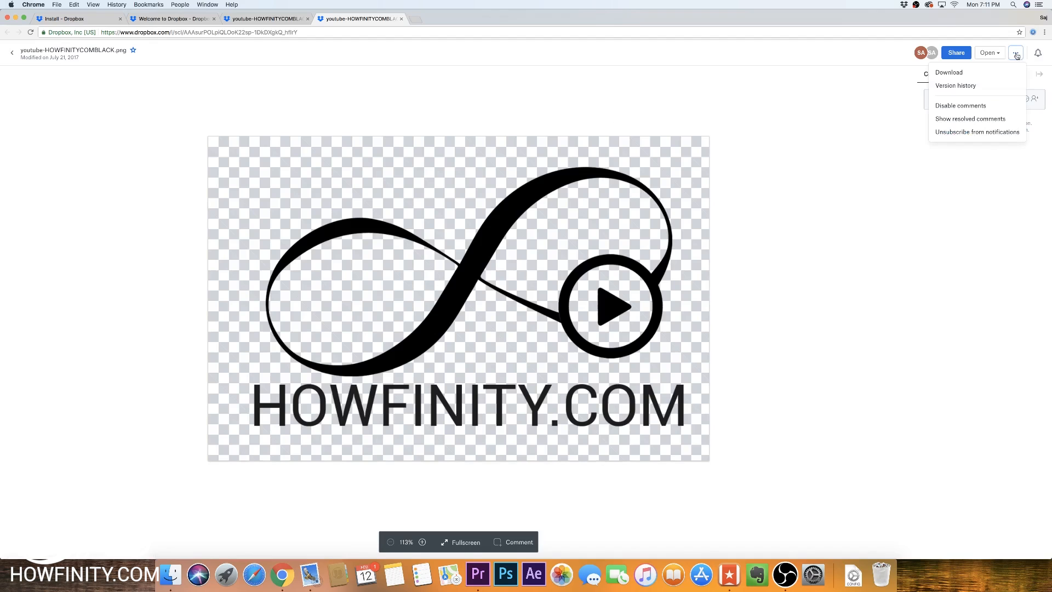
left_click(948, 73)
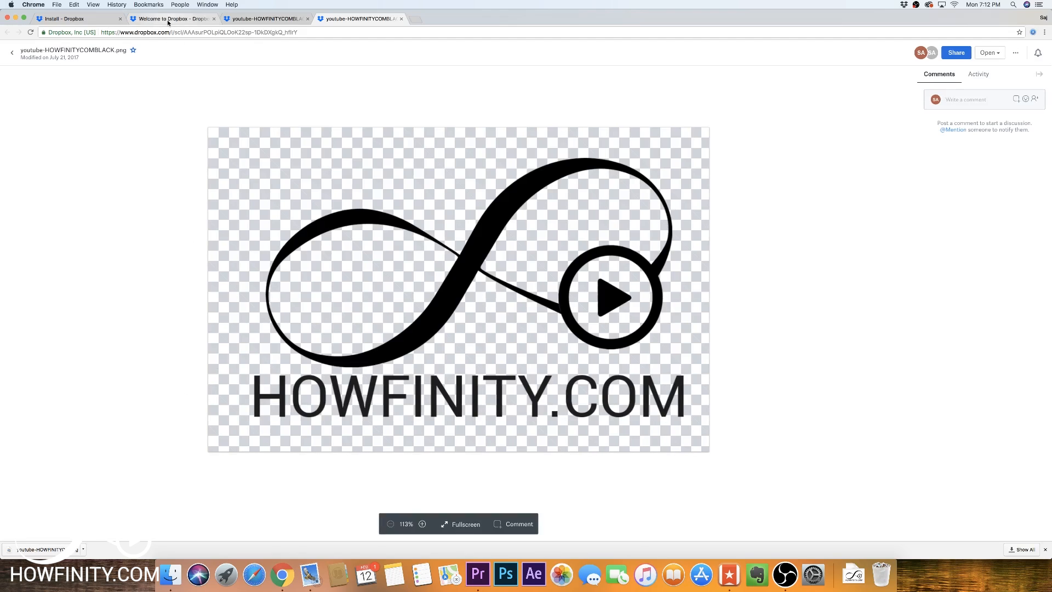
- Switch to Finder and copy the Evernote beginners tutorial .mp4 from the Apps folder into the local Dropbox folder
key("super+Tab")
key("super+Tab")
key("super+Tab")
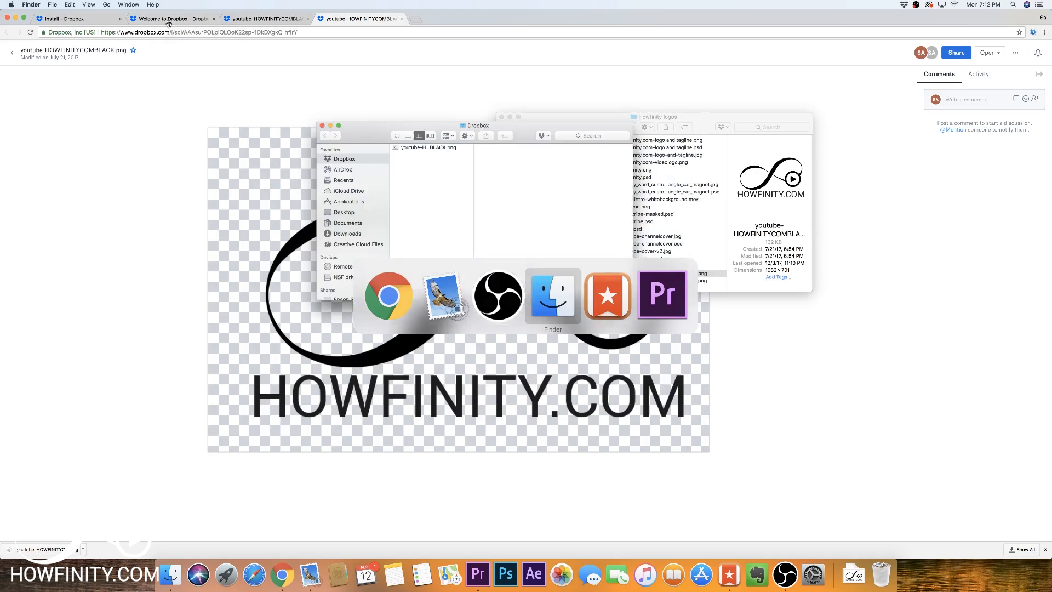
left_click(722, 139)
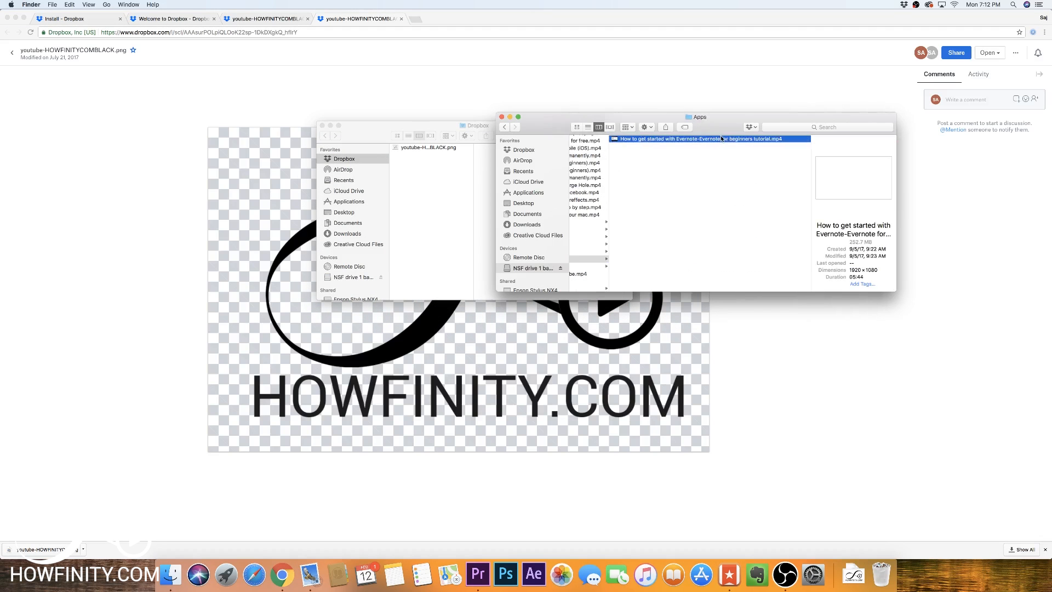
left_click_drag(663, 141, 428, 195)
left_click(431, 185)
- Preview the copied Evernote tutorial video in the local Dropbox folder and check its syncing progress
left_click(416, 147)
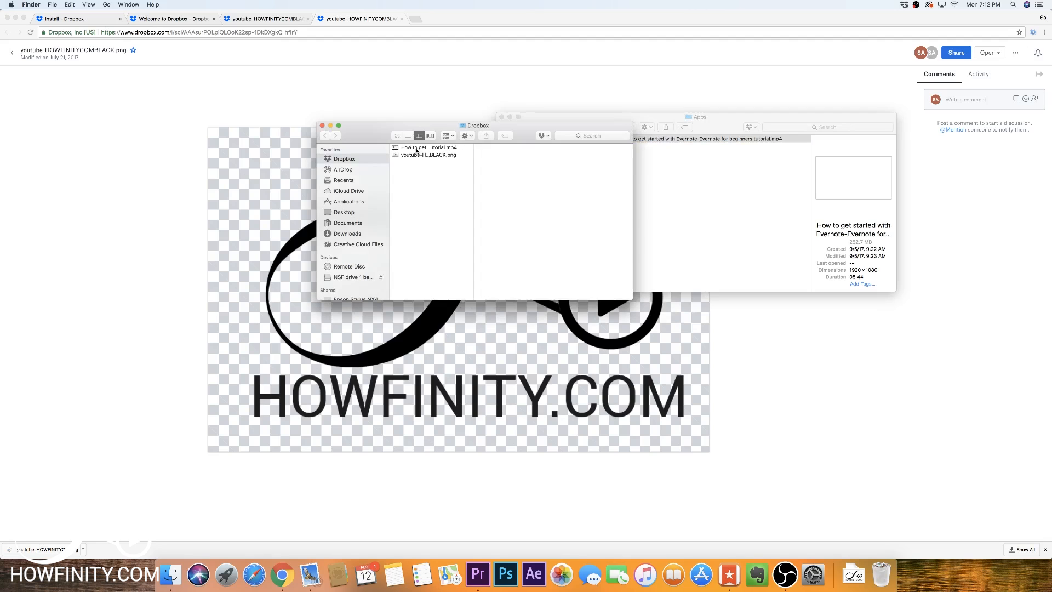
key("space")
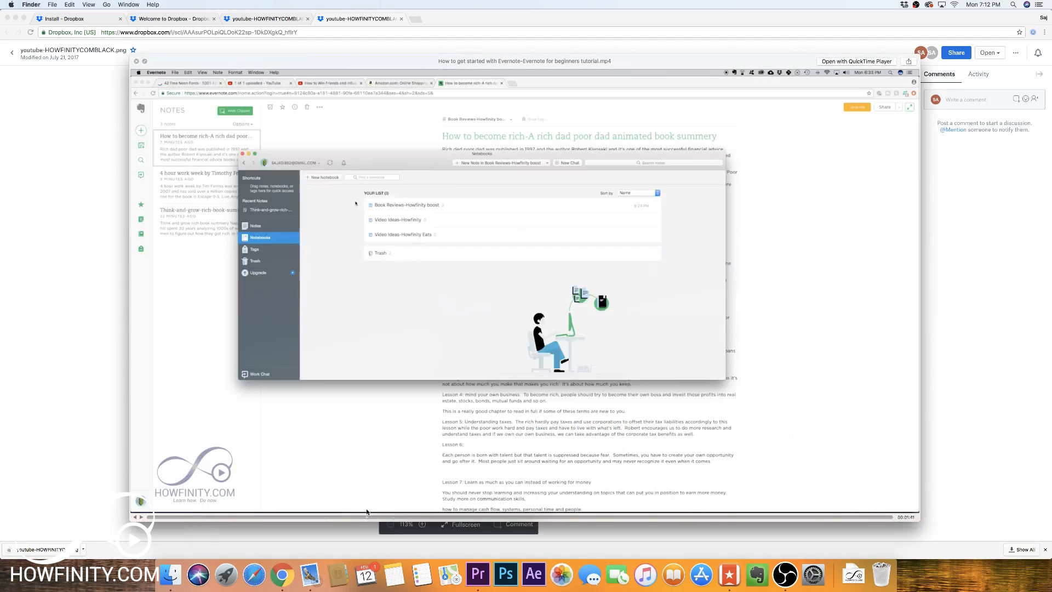
key("space")
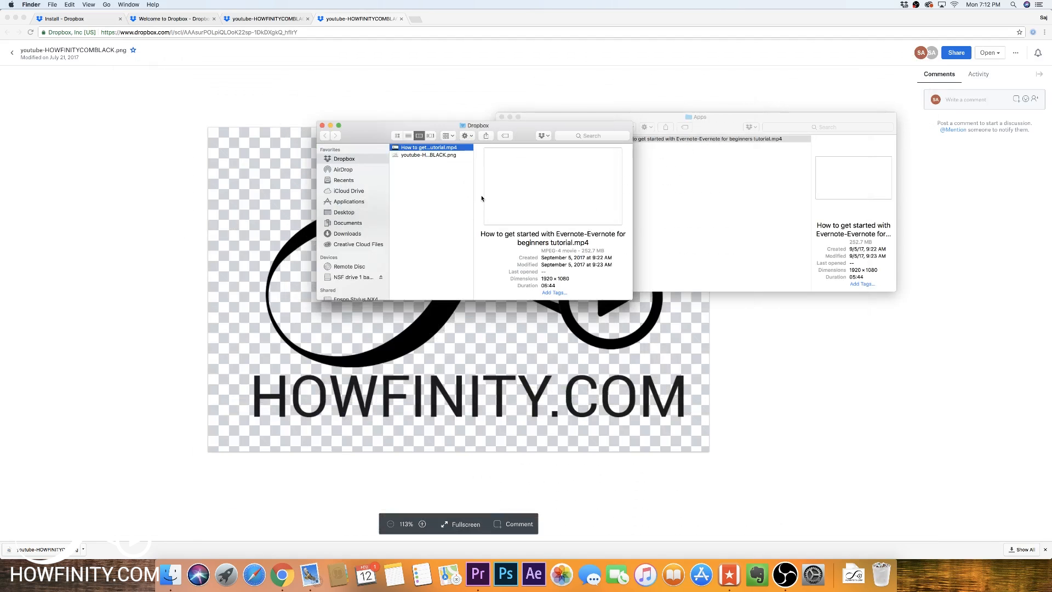
left_click(905, 5)
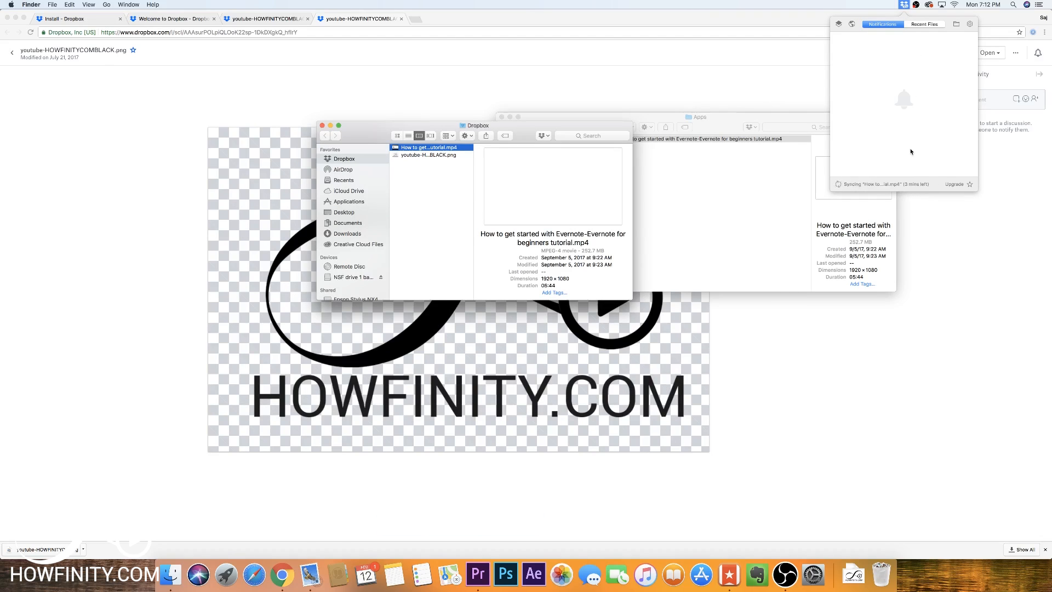
mouse_move(530, 197)
left_click(906, 4)
left_click(115, 184)
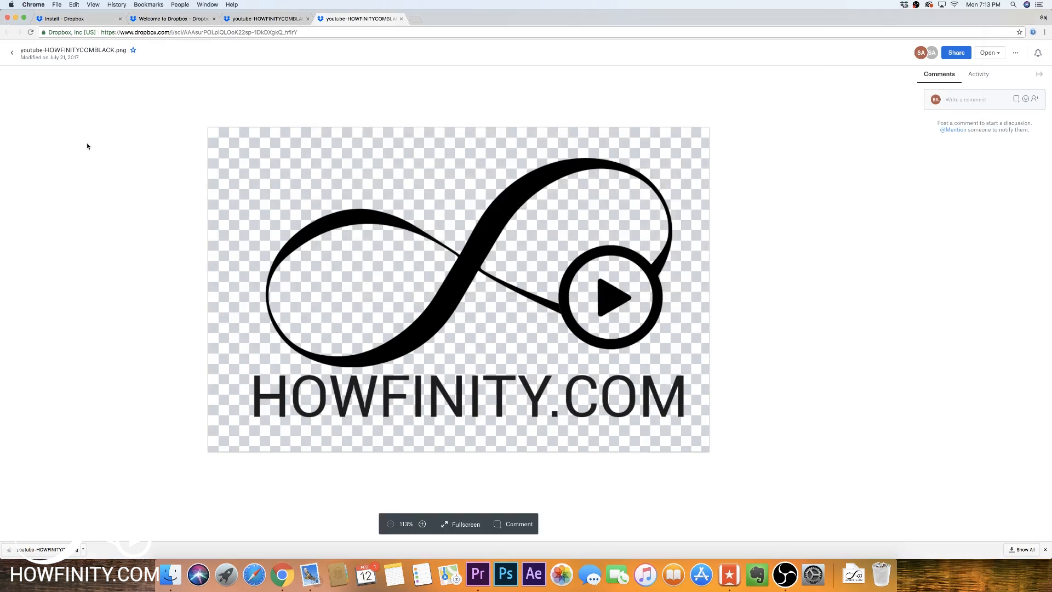
- Return to the website's file list and check the Evernote tutorial video's sync status in the local Dropbox folder
key("super+Tab")
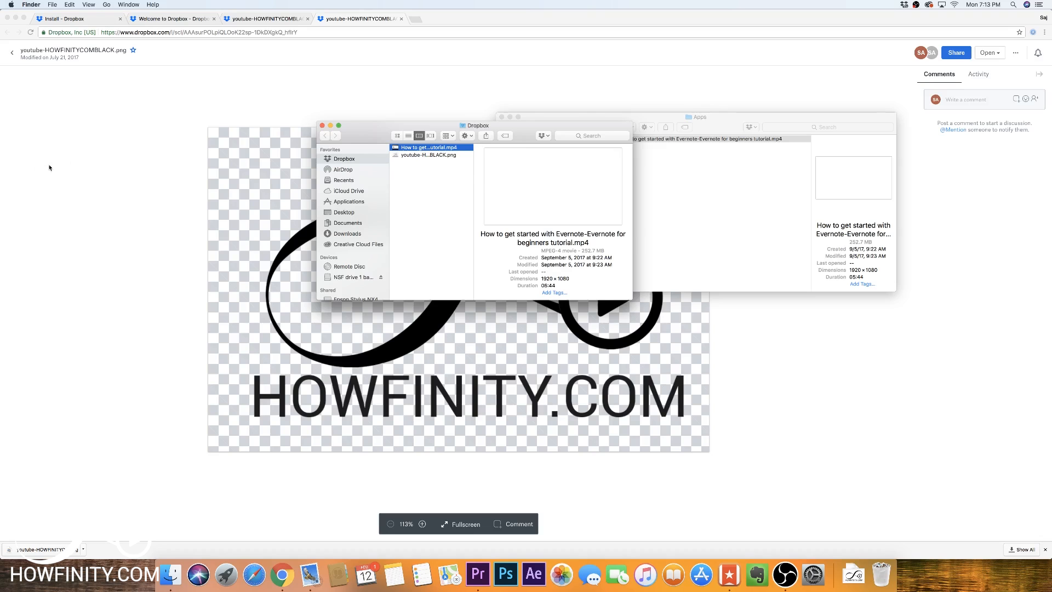
left_click(82, 163)
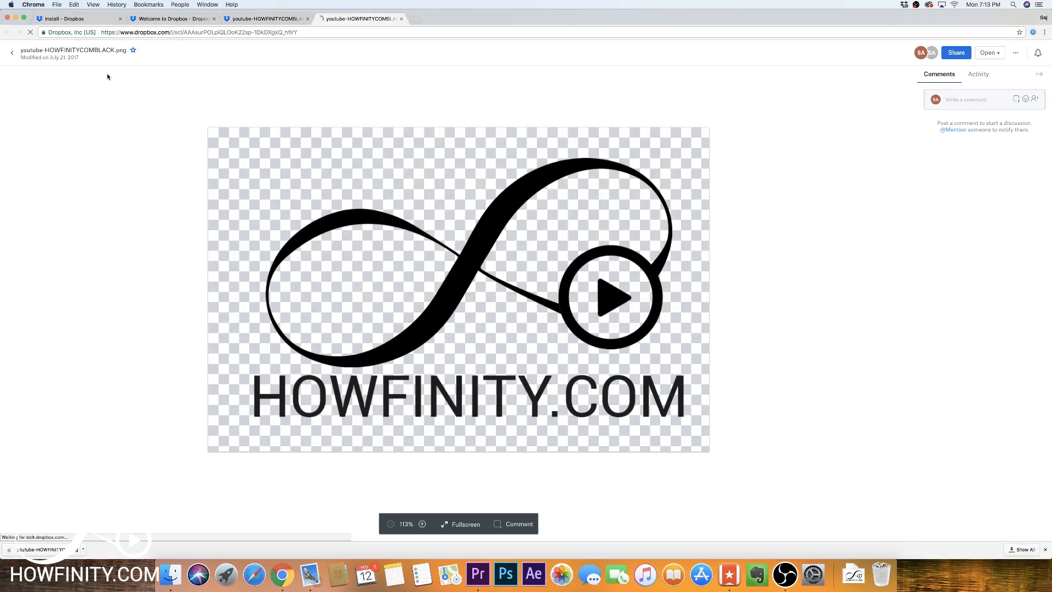
left_click(12, 53)
key("super+Tab")
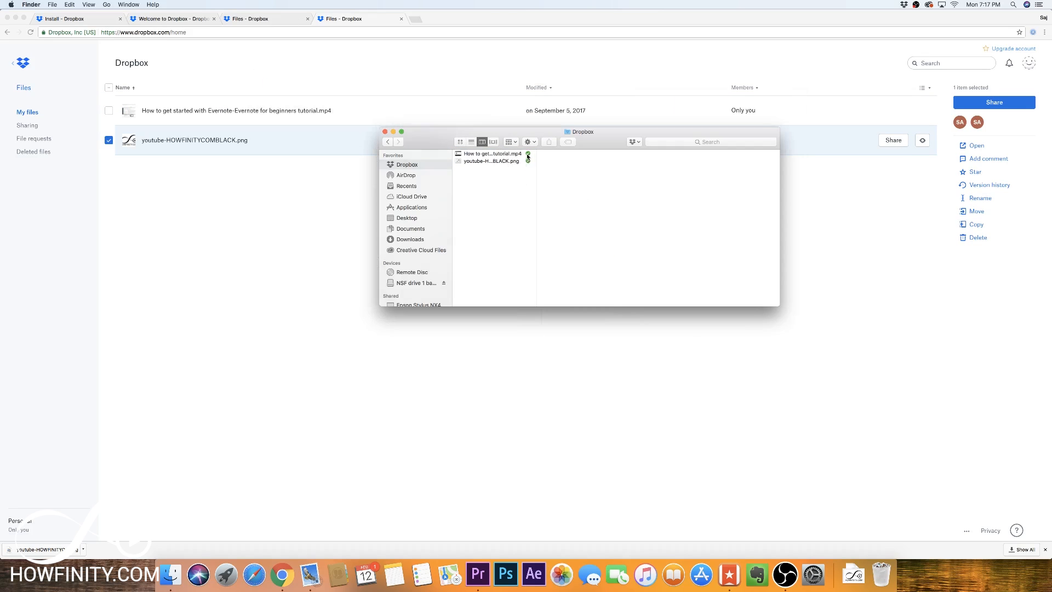
mouse_move(528, 157)
left_click(502, 155)
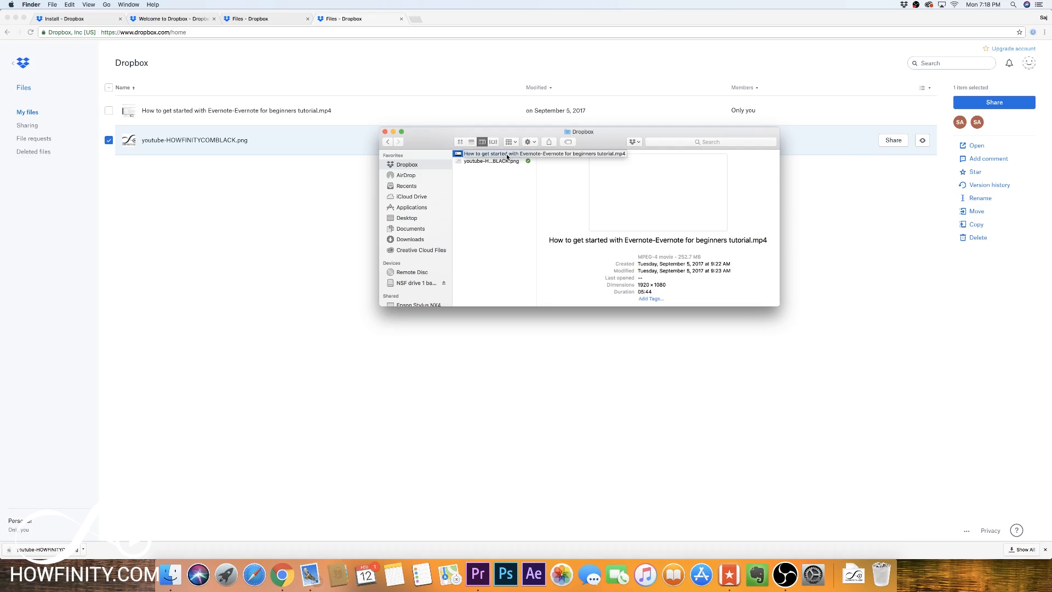
left_click(269, 206)
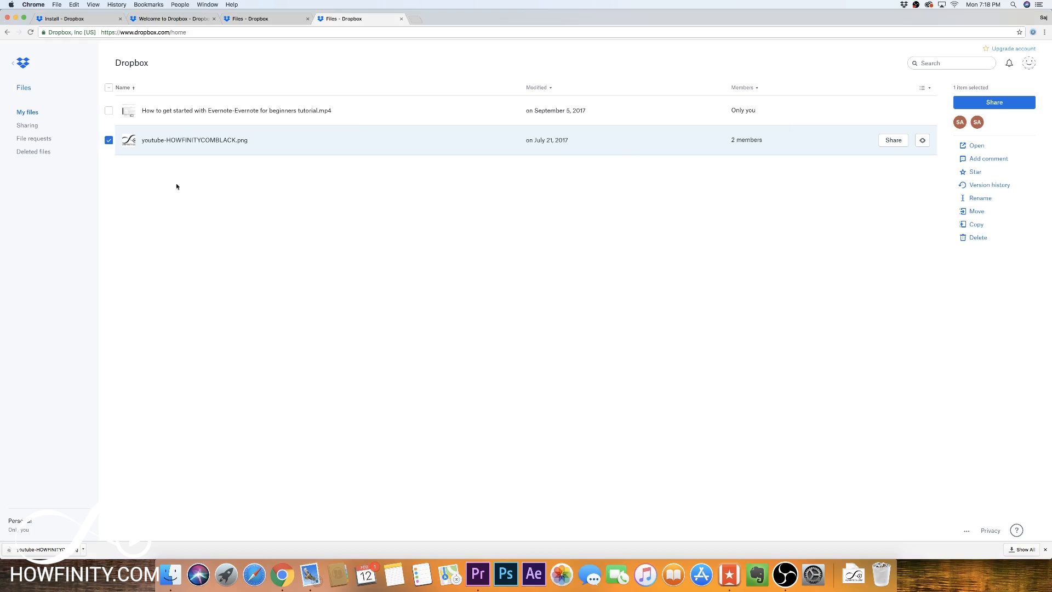
- Open the Evernote tutorial video from the website's file list and look at its sharing dialog without sharing it
left_click(218, 112, "super")
left_click(107, 141)
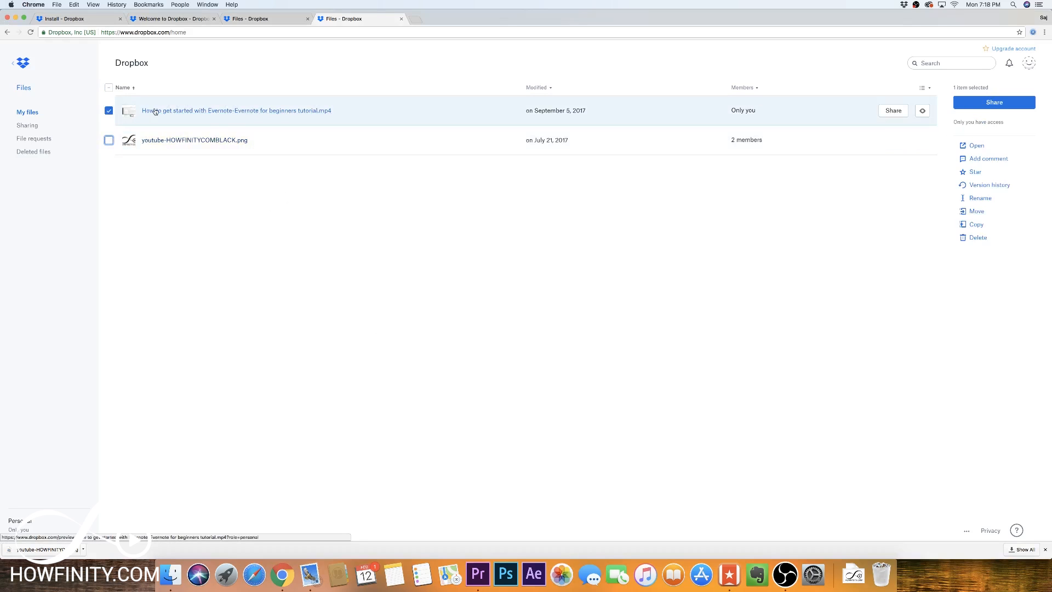
left_click(154, 112)
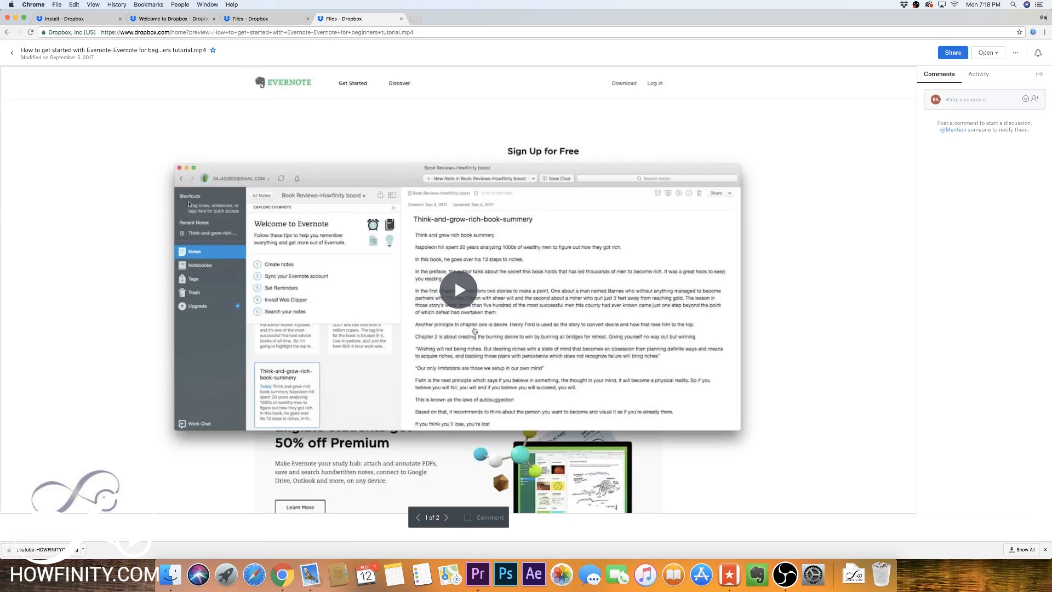
left_click(953, 53)
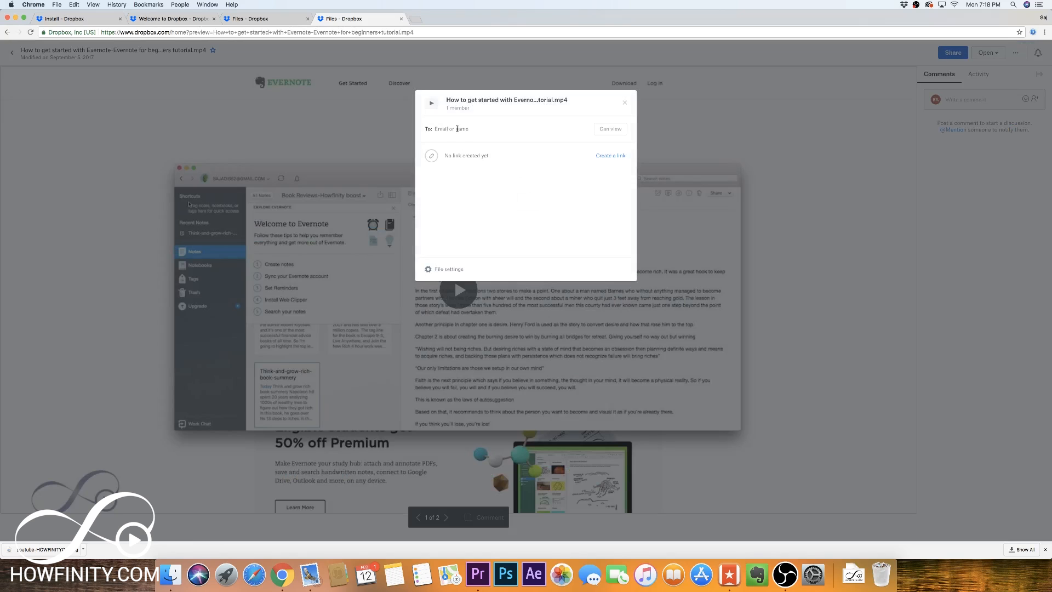
left_click(625, 105)
- Copy the Evernote tutorial video's Dropbox link from Finder and paste it into the body of a new email
key("super+Tab")
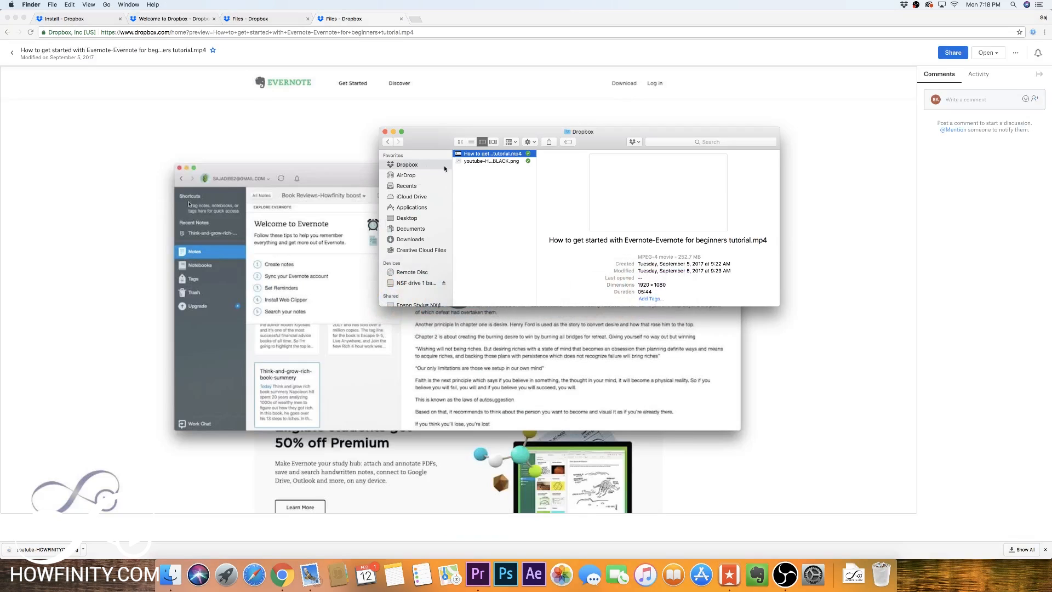
right_click(481, 156)
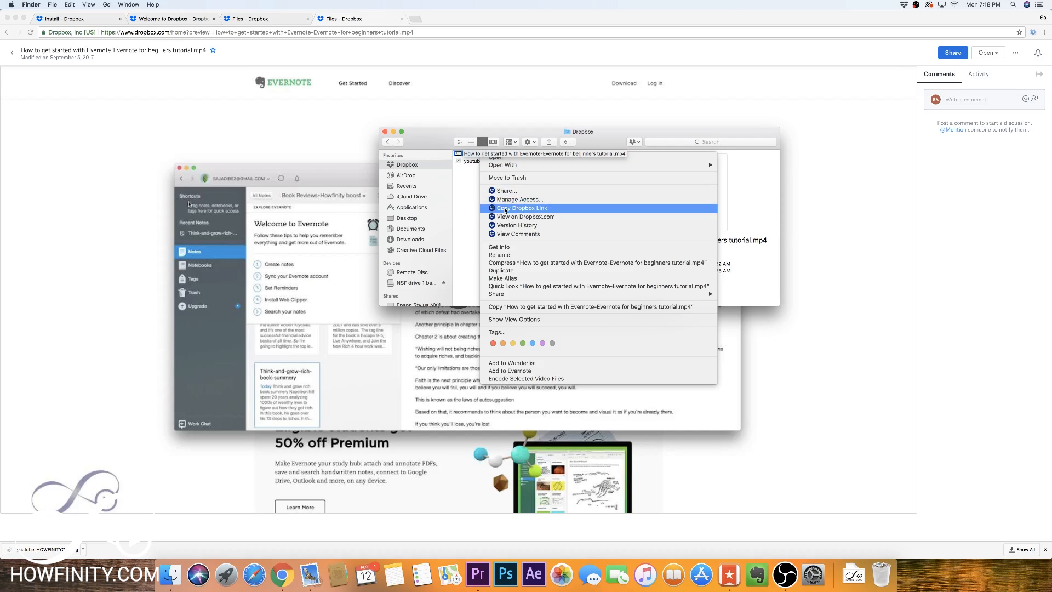
left_click(506, 208)
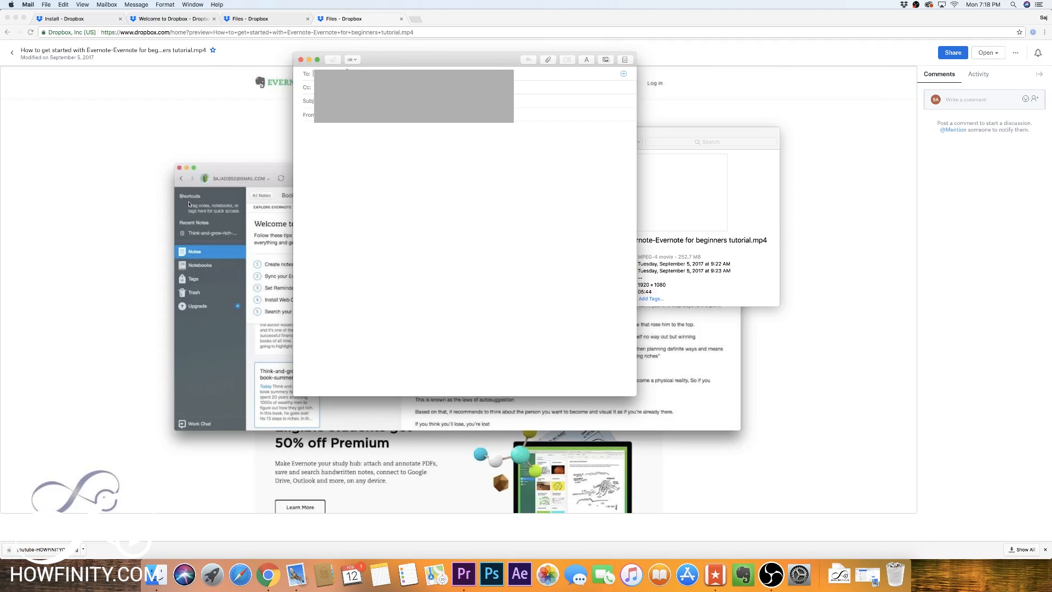
left_click(308, 152)
key("super+v")
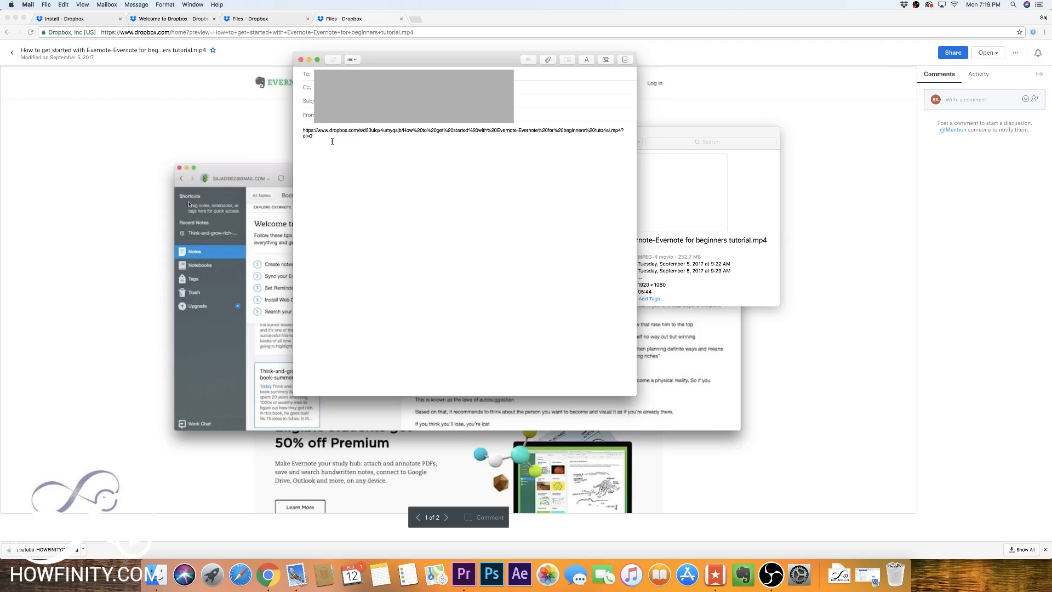
- Copy the Dropbox link from the email draft and open it in the Chrome browser
key("super+a")
key("super+c")
left_click(242, 33)
key("super+v")
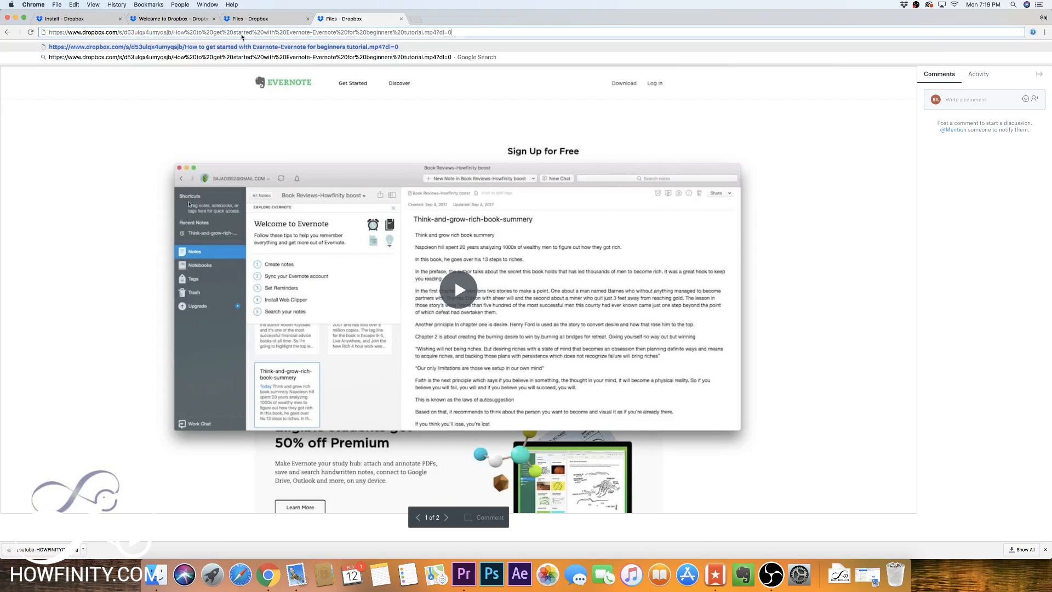
key("Return")
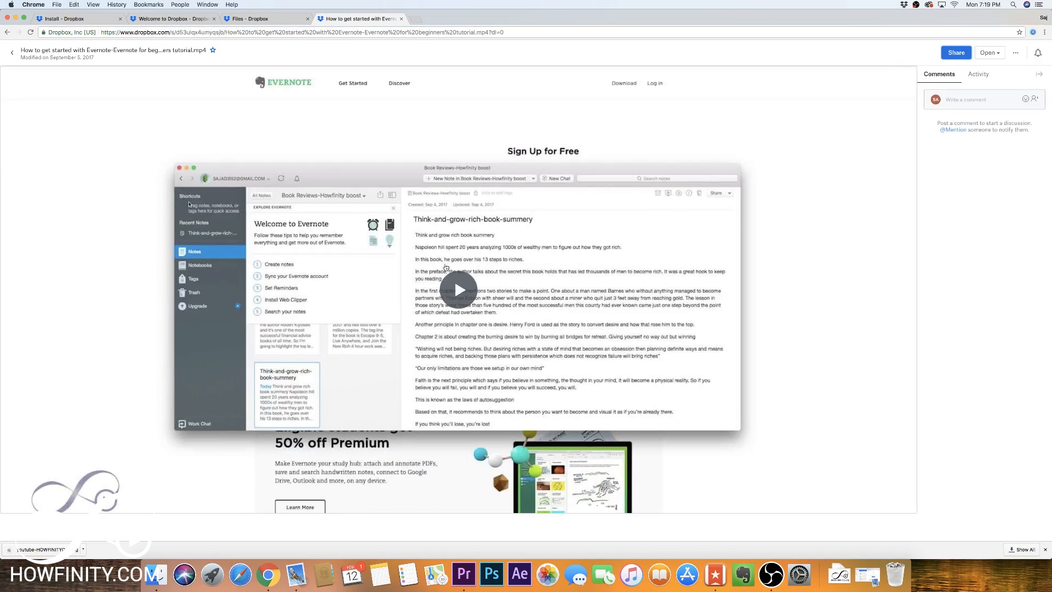
key("super+Tab")
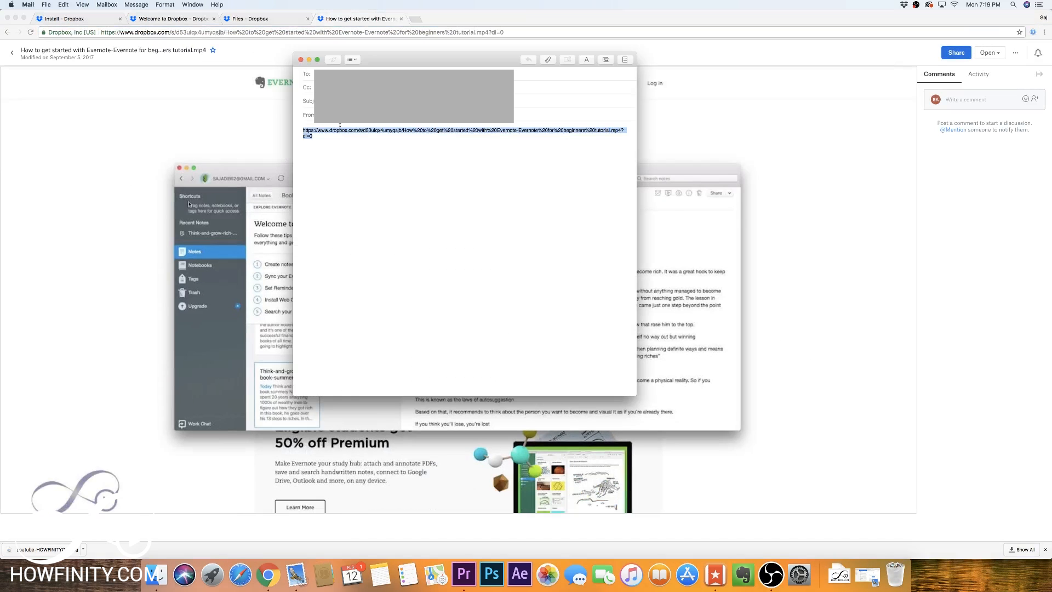
key("super+Tab")
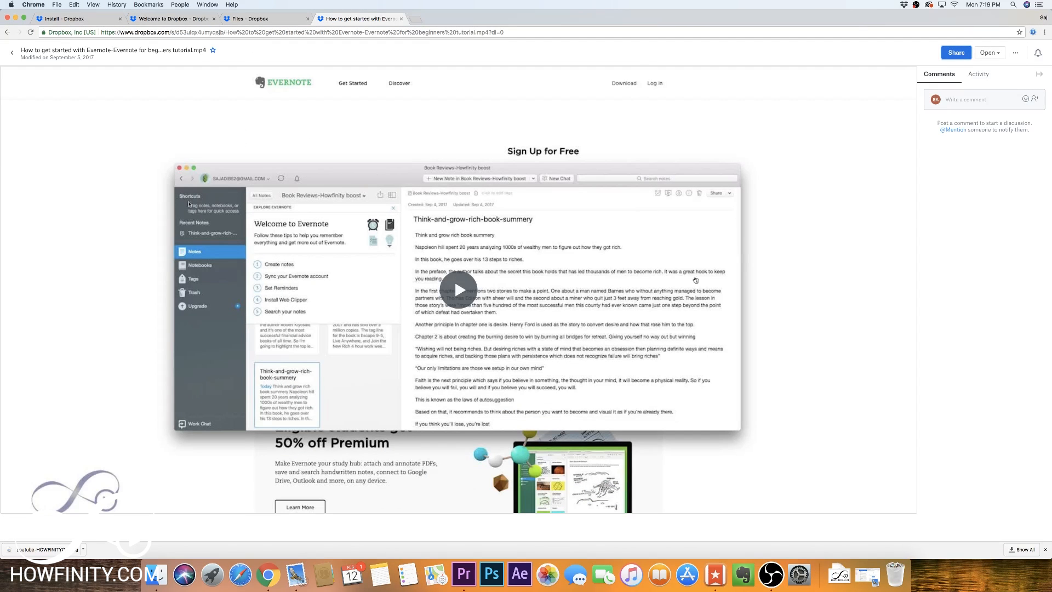
- Examine the linked video's additional file options and the link access shown in its sharing dialog
left_click(1016, 52)
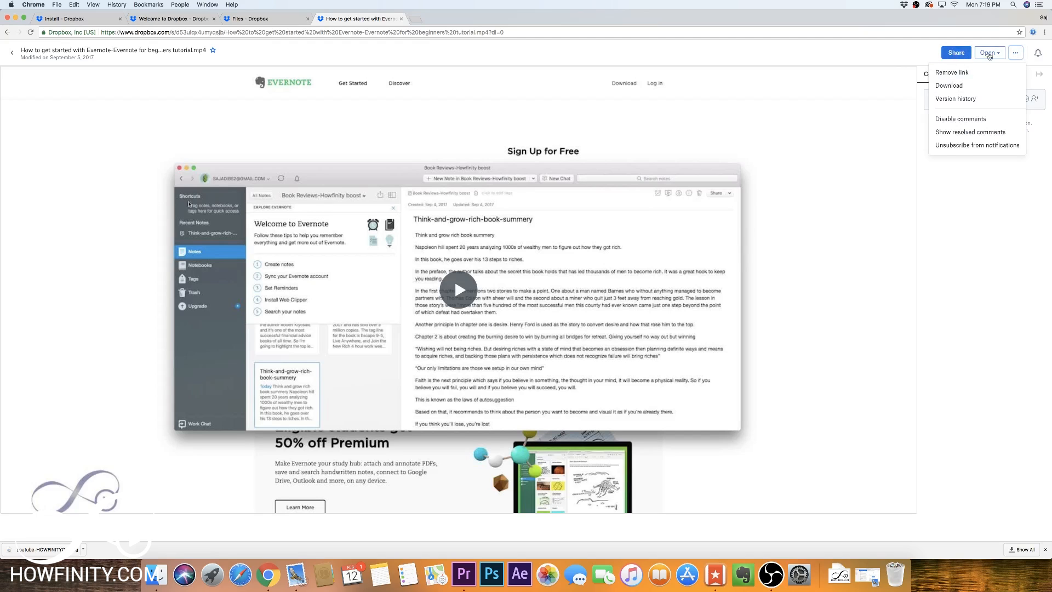
left_click(864, 50)
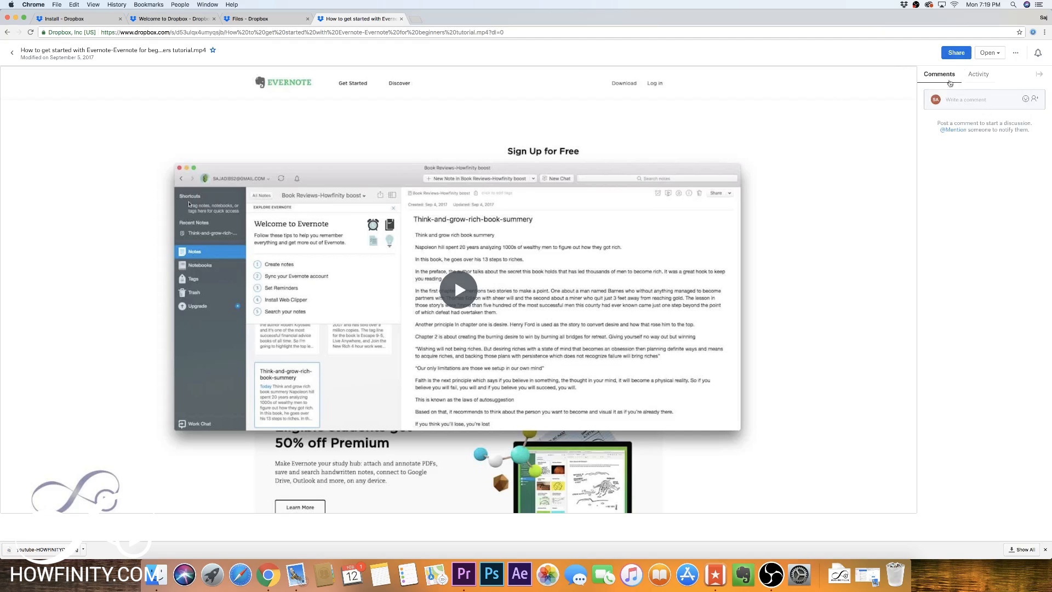
left_click(956, 53)
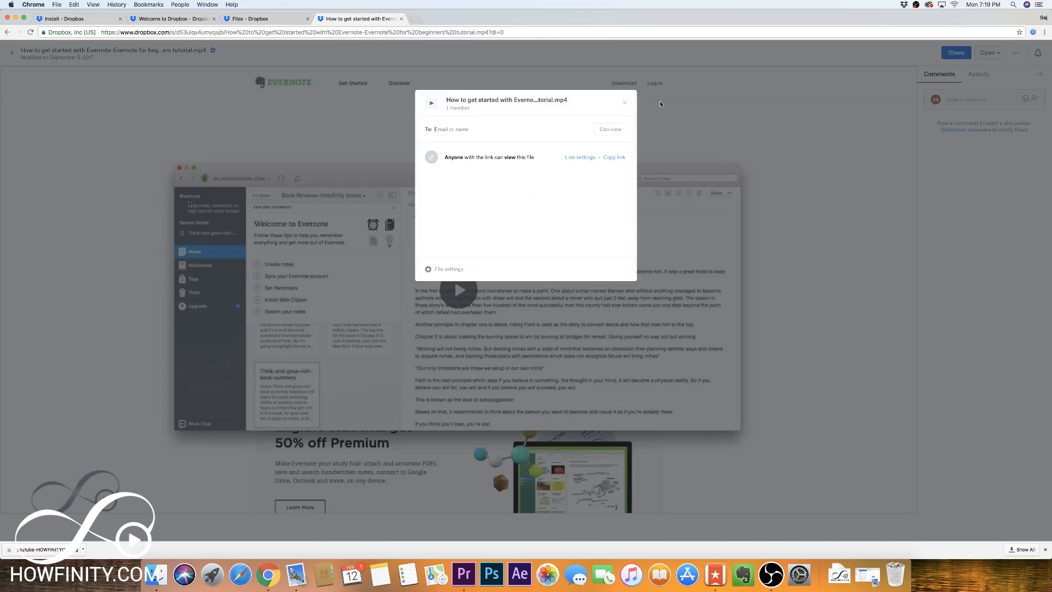
left_click(624, 102)
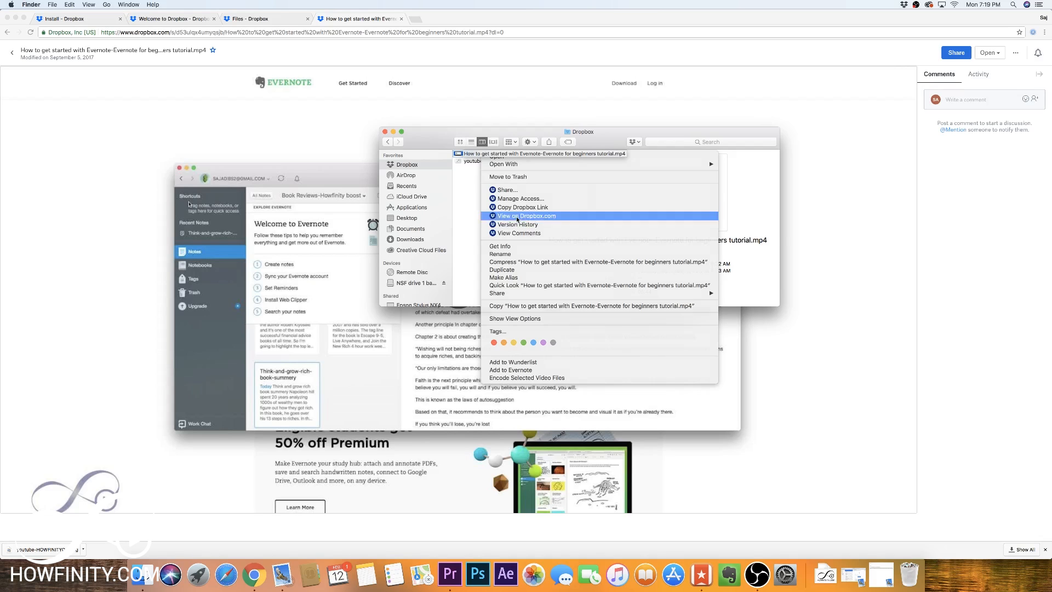
- View the Evernote tutorial video on Dropbox.com from the local Dropbox folder in Finder
left_click(517, 217)
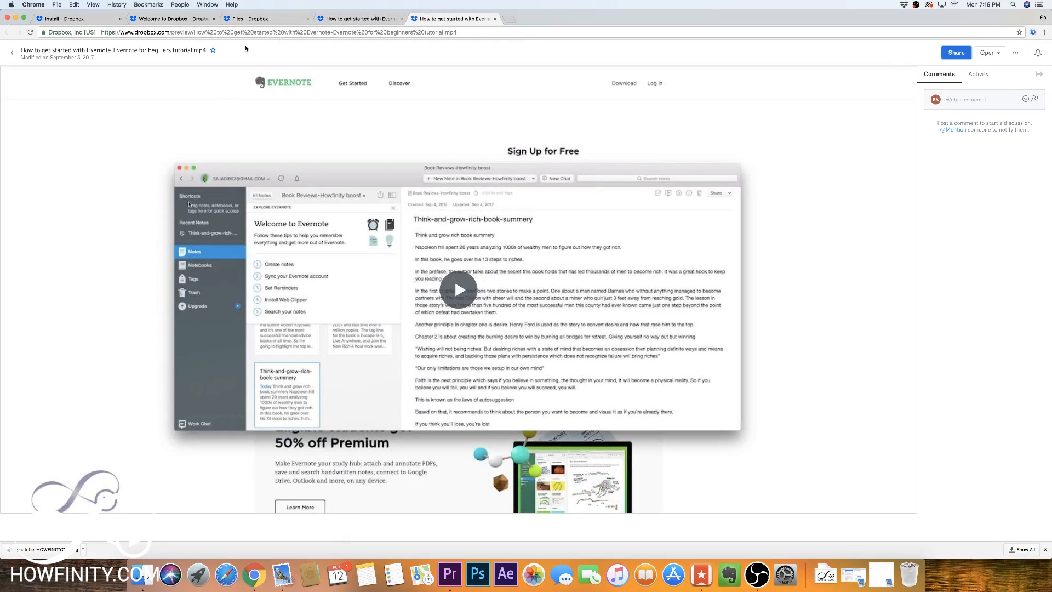
- Close the extra video and file tabs and complete the Dropbox setup page to reach the main file list
left_click(495, 19)
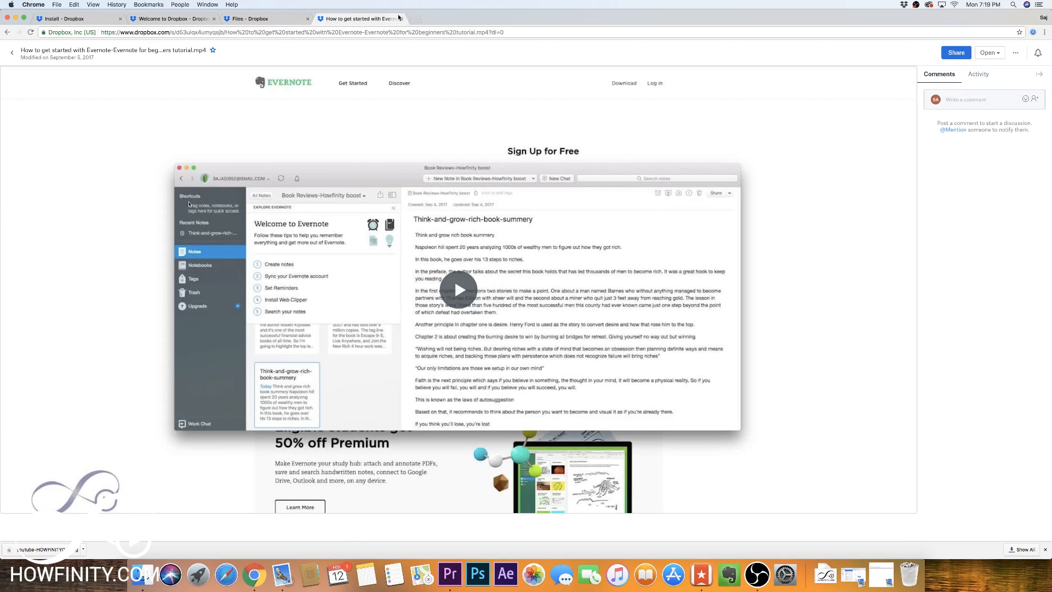
left_click(401, 18)
left_click(170, 18)
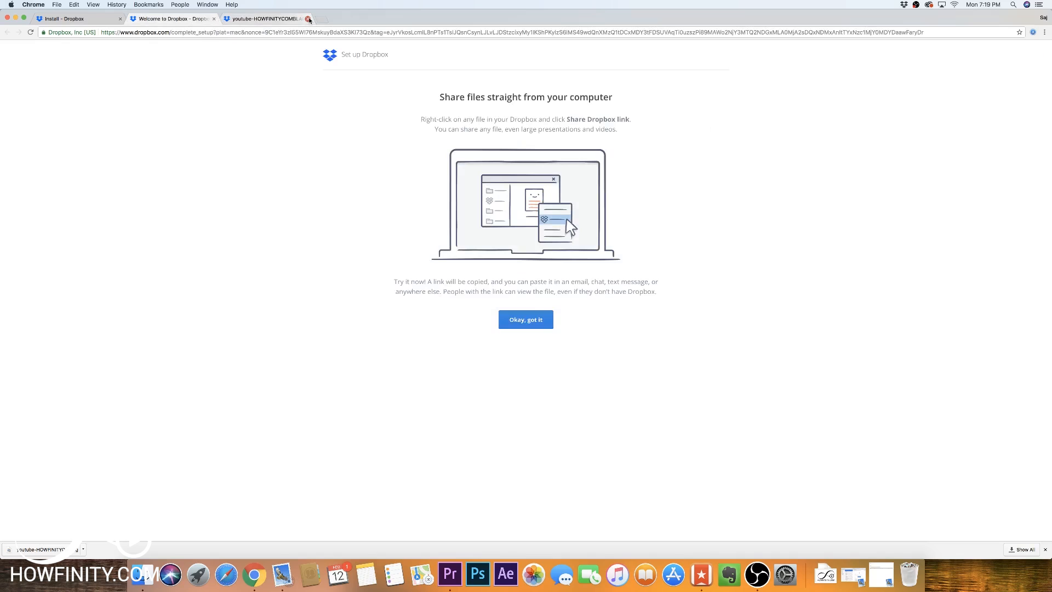
left_click(517, 326)
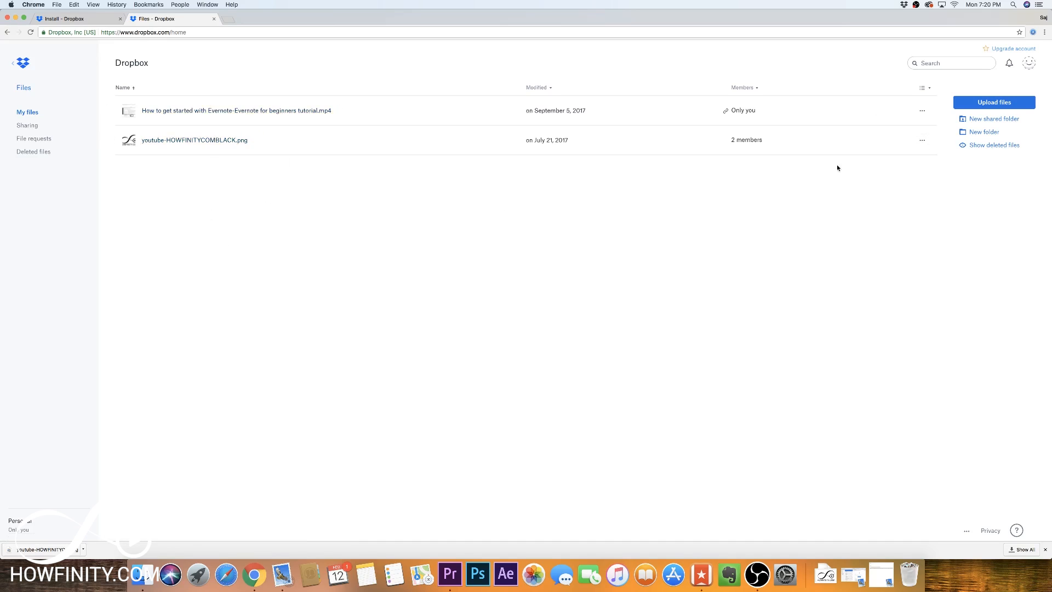
- Examine the dialog for creating and sharing a new folder, including its Can edit and Can view access options
left_click(989, 119)
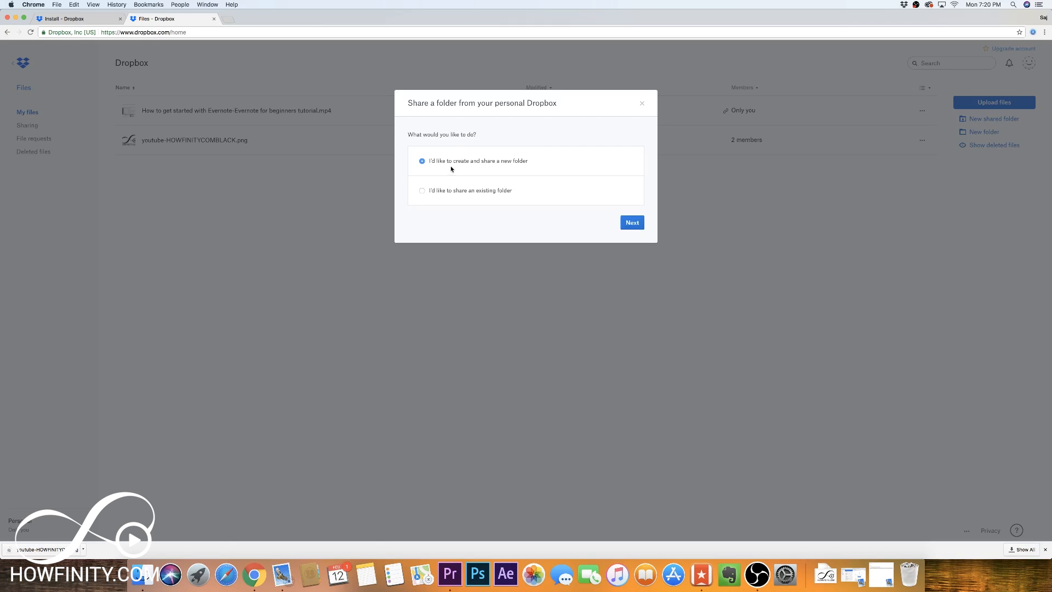
left_click(632, 223)
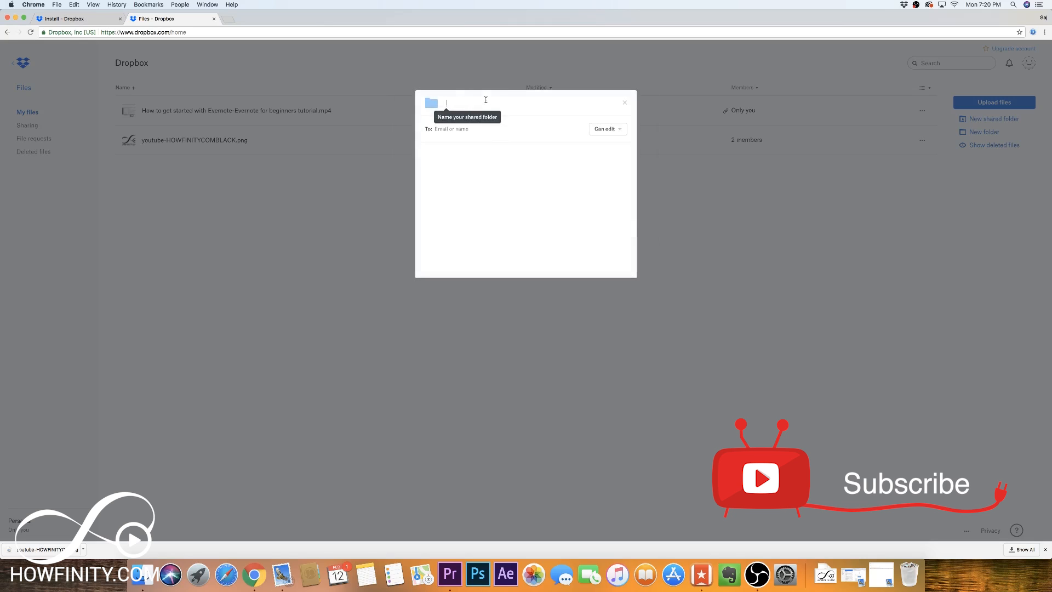
left_click(616, 133)
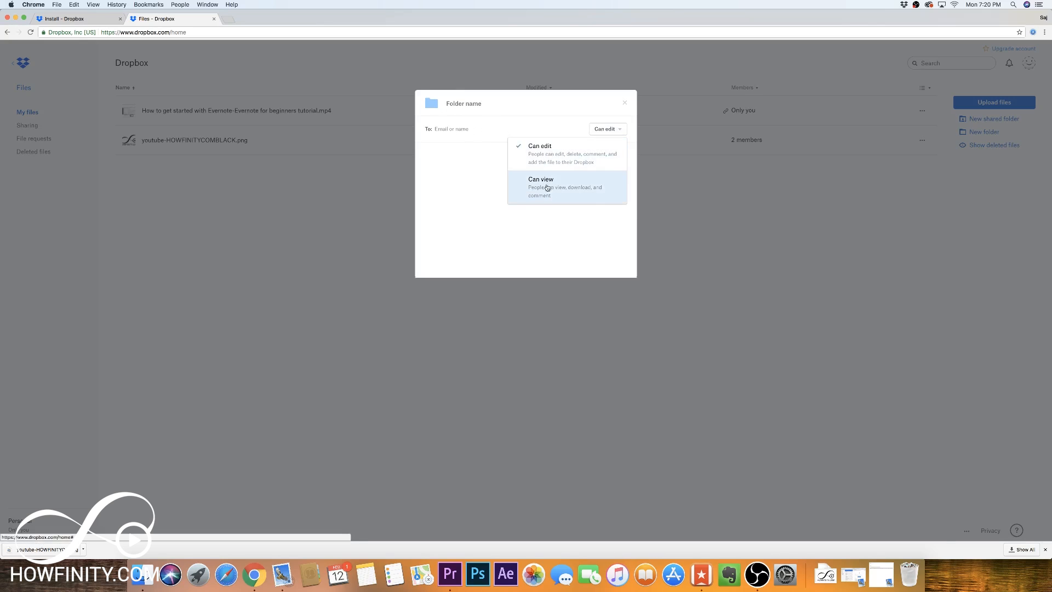
left_click(625, 104)
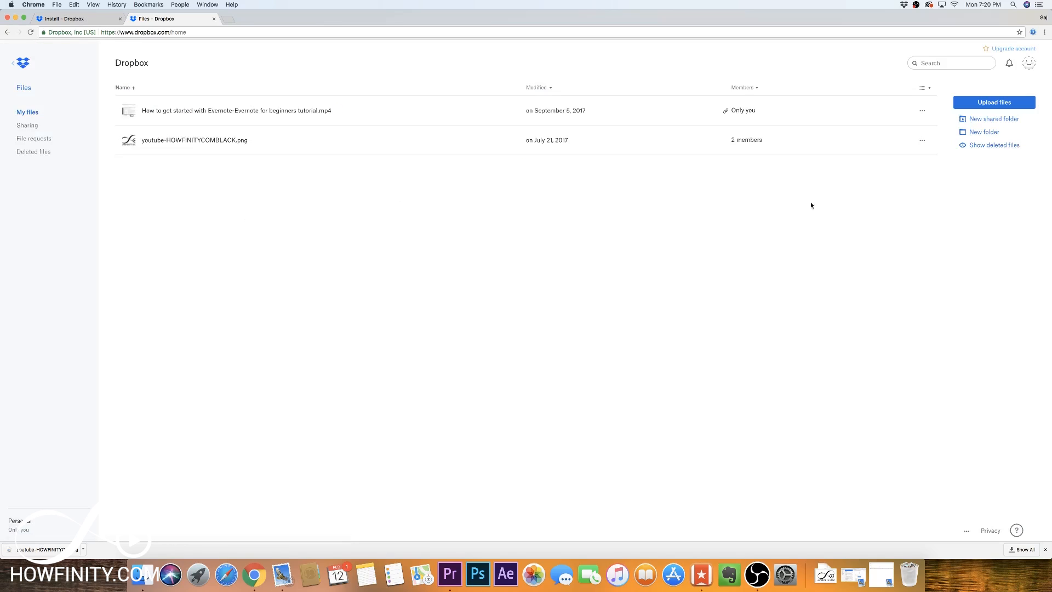
- Create a folder named "My pictures" in the main Dropbox directory
left_click(980, 132)
type("My")
type("ture")
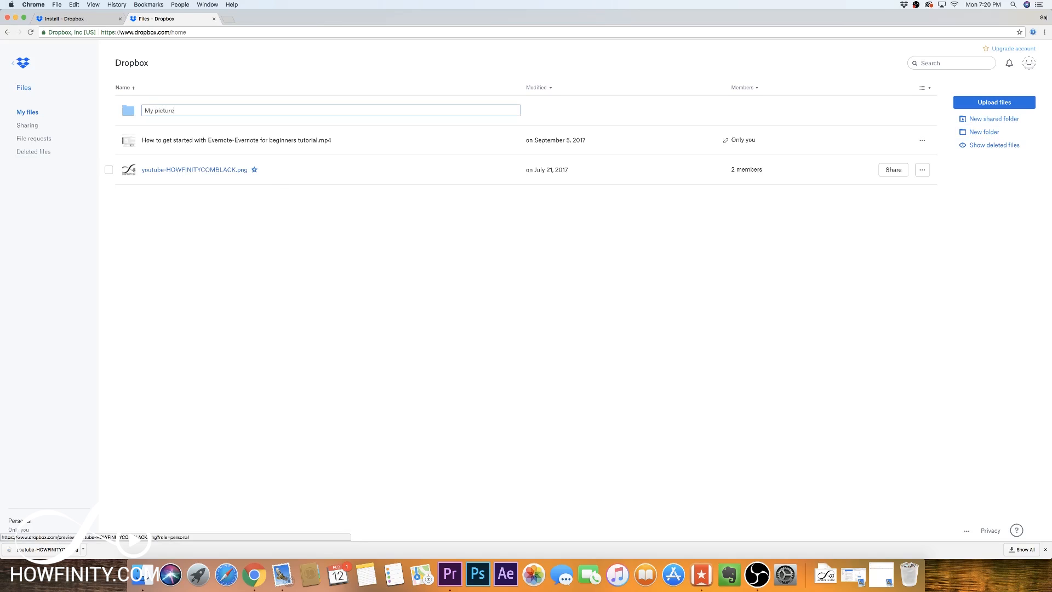
type("s")
key("Return")
- Create two more folders in the main Dropbox directory, named "my logos" and "my videos"
left_click(985, 132)
type("my logos")
key("Return")
left_click(111, 145)
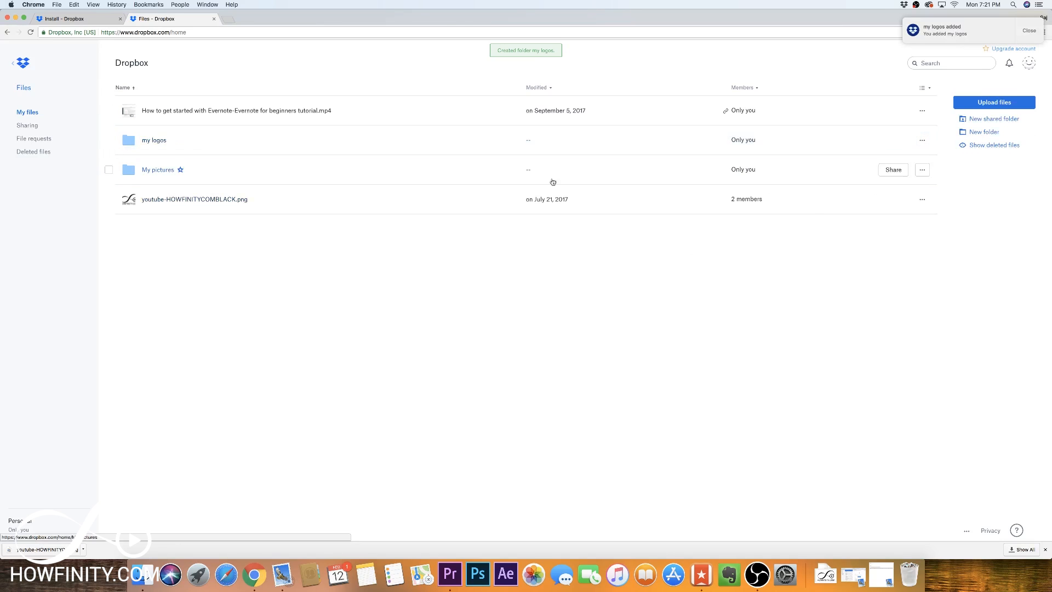
left_click(984, 133)
type("my work")
key("Return")
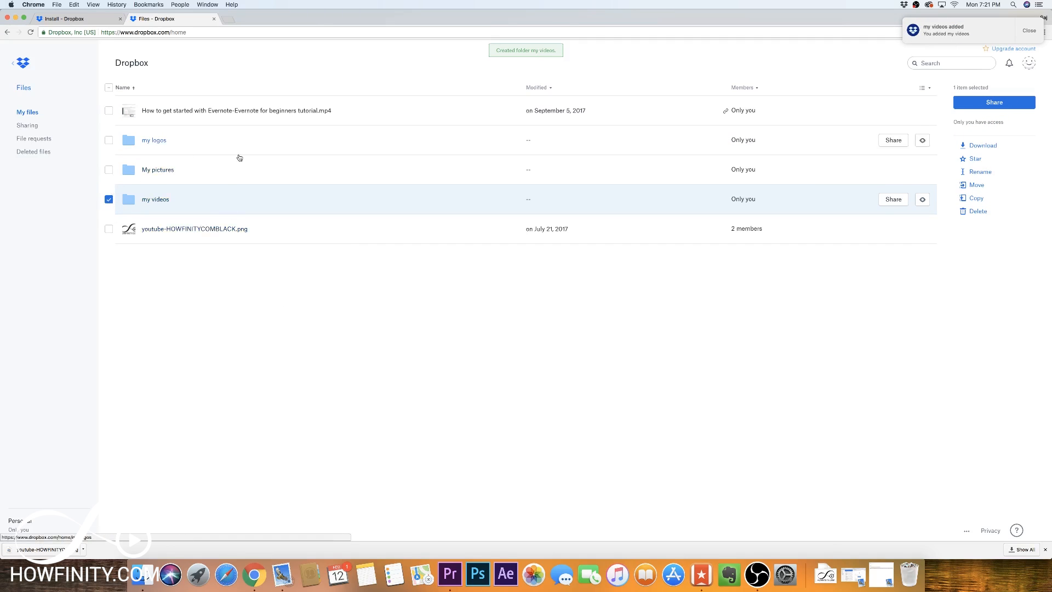
- Move youtube-HOWFINITYCOMBLACK.png into the my logos folder from the local Dropbox folder in Finder
key("super+Tab")
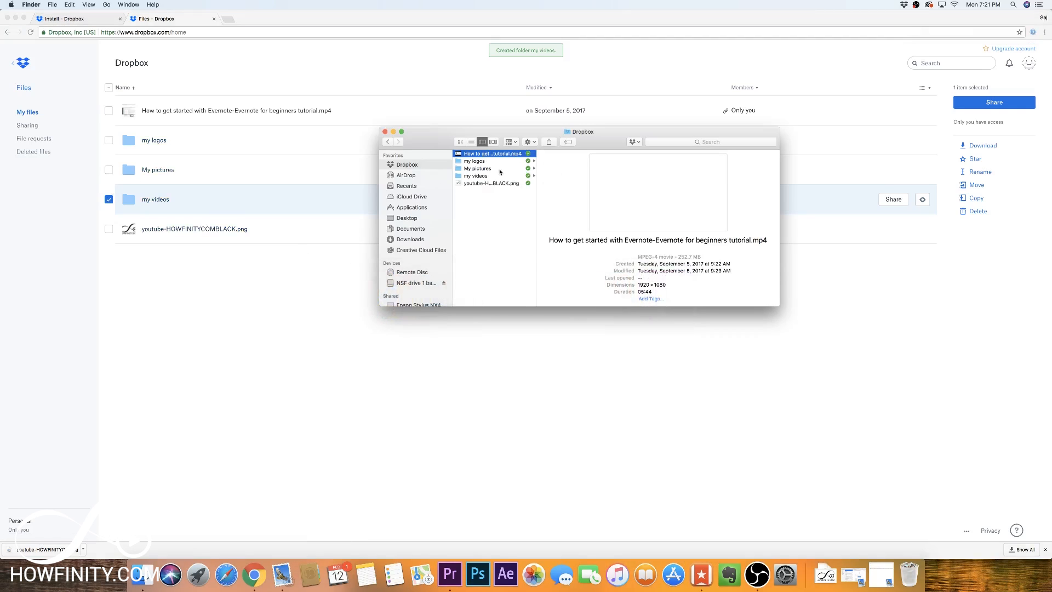
left_click(475, 183)
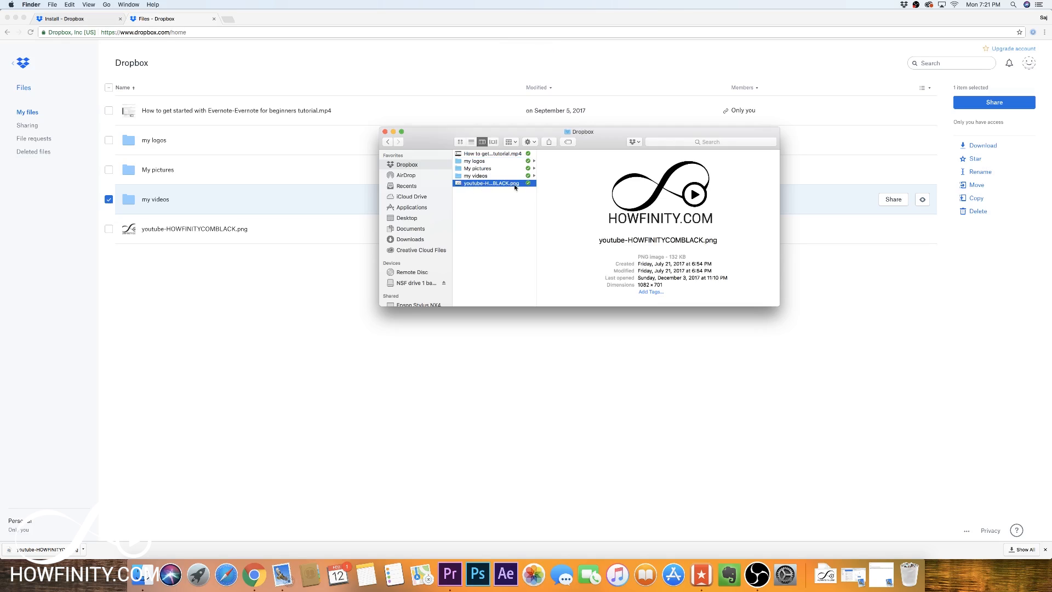
left_click_drag(481, 185, 485, 164)
- Switch to Chrome, check the contents of the my logos folder on Dropbox.com and return to the main file list
left_click(172, 235)
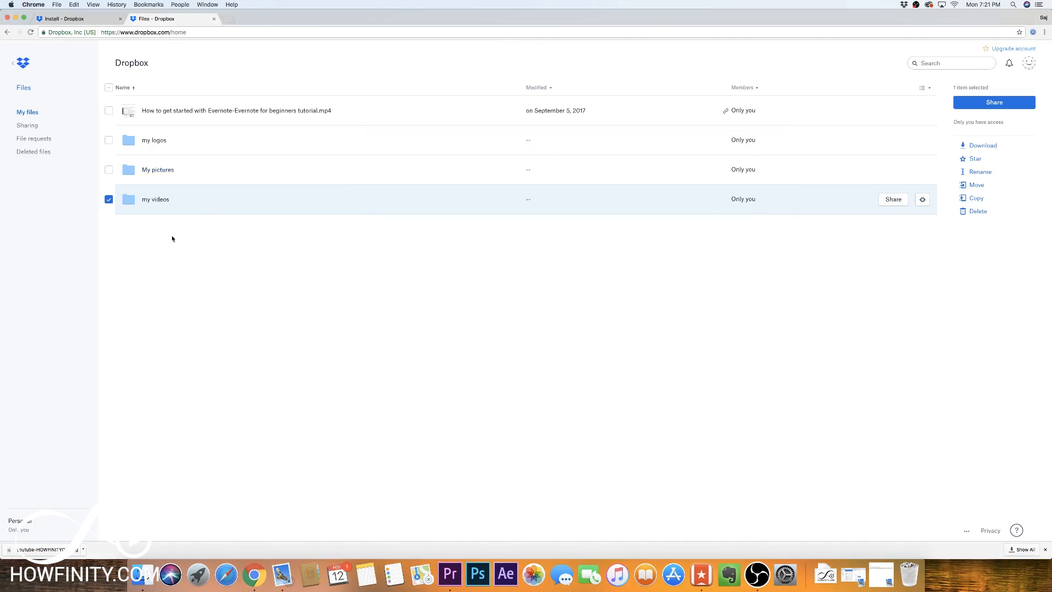
left_click(153, 143)
left_click(145, 144)
double_click(130, 144)
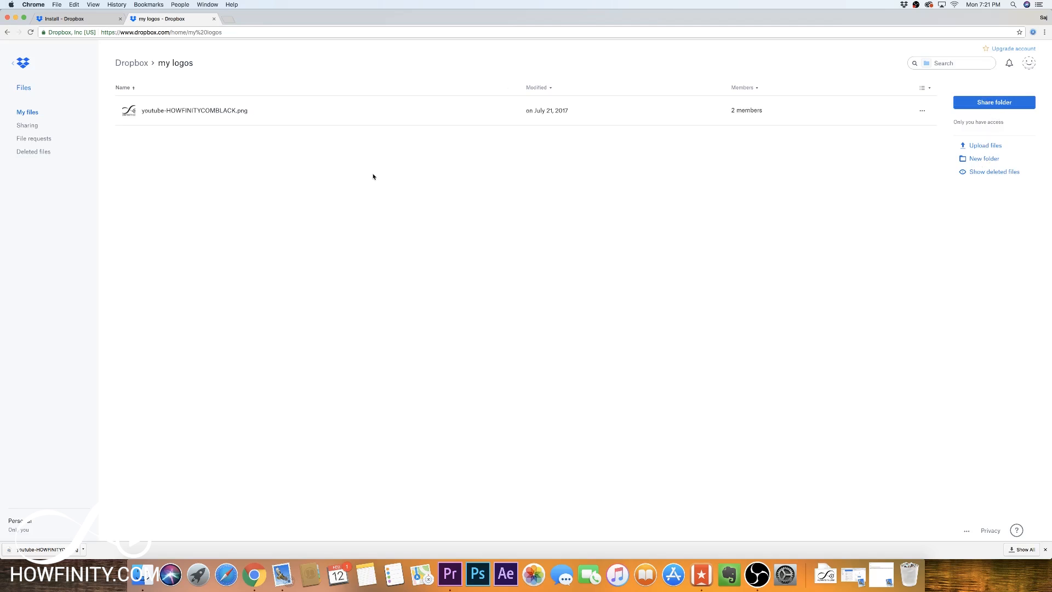
left_click(133, 66)
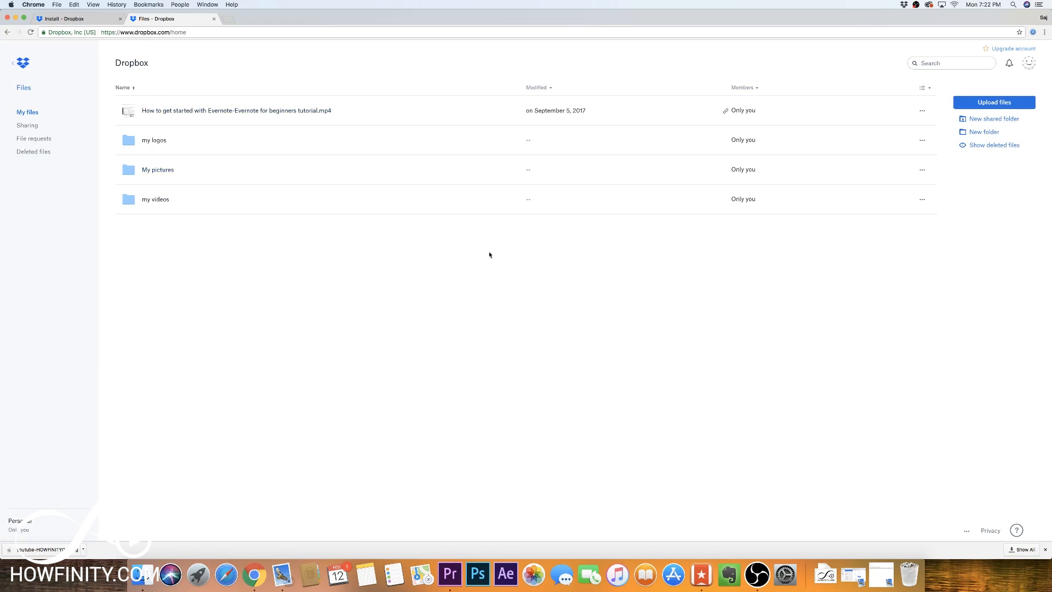
- Open the account upgrade page, look over the plan comparison and check the account's storage usage
left_click(1006, 49)
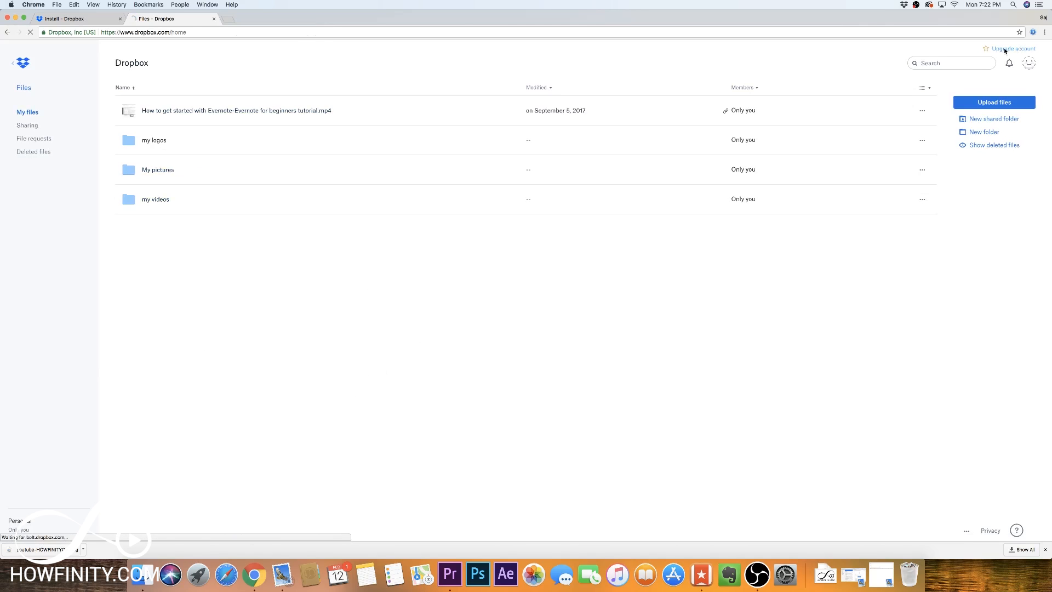
scroll(285, 188, "down", 15)
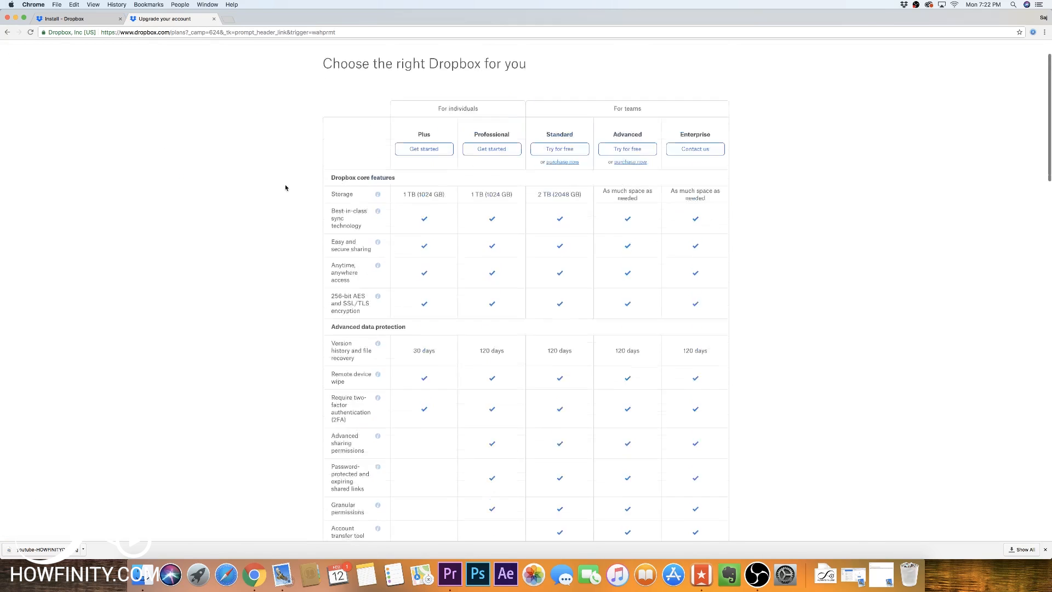
scroll(285, 187, "up", 15)
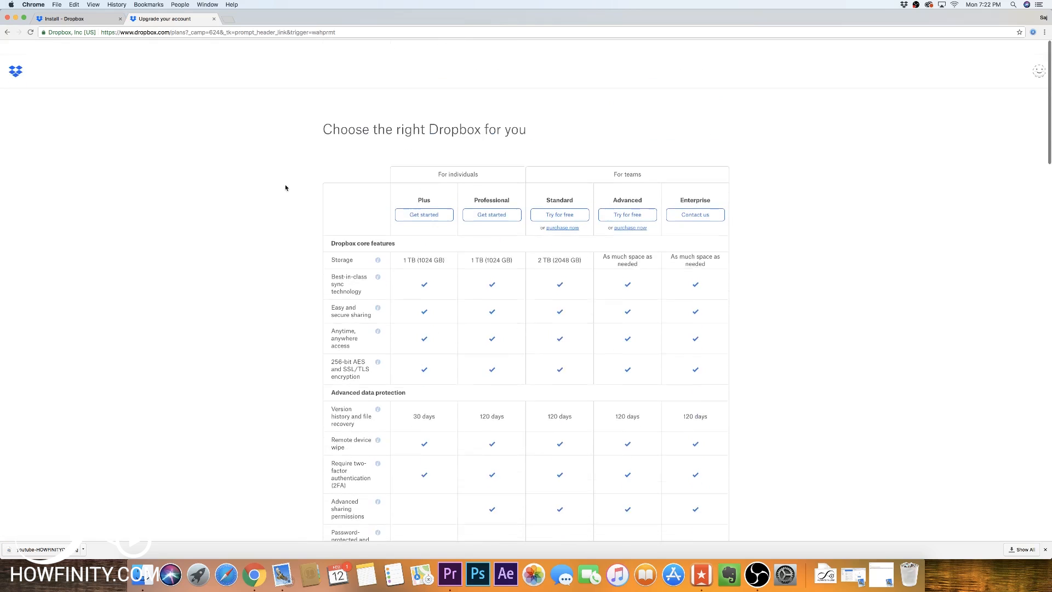
left_click(1039, 56)
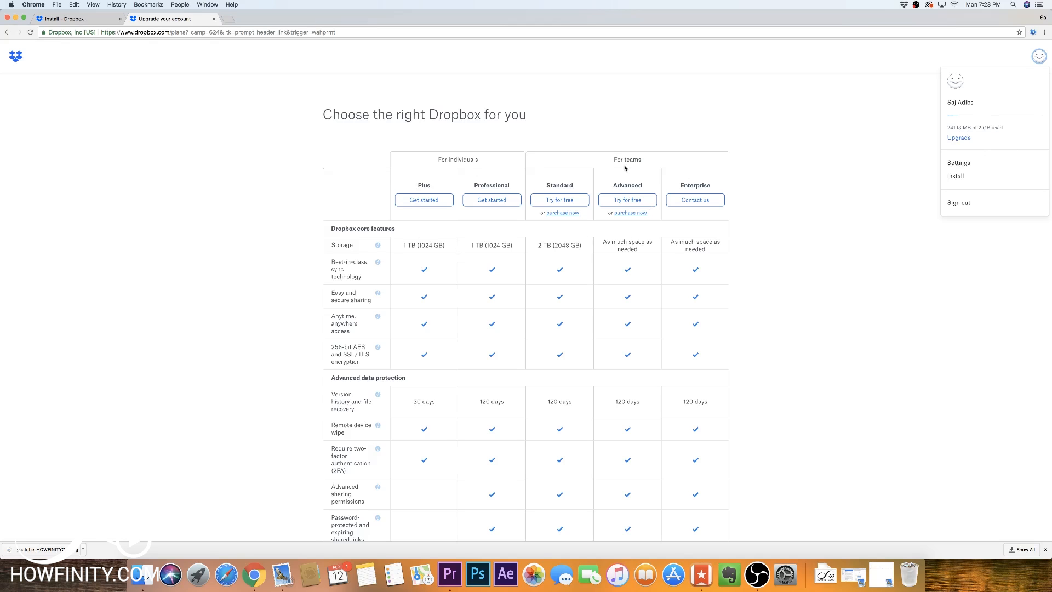
left_click(228, 248)
- Compare the prices and storage allowances of the upgrade plans, and recheck the account's used storage
scroll(279, 257, "down", 15)
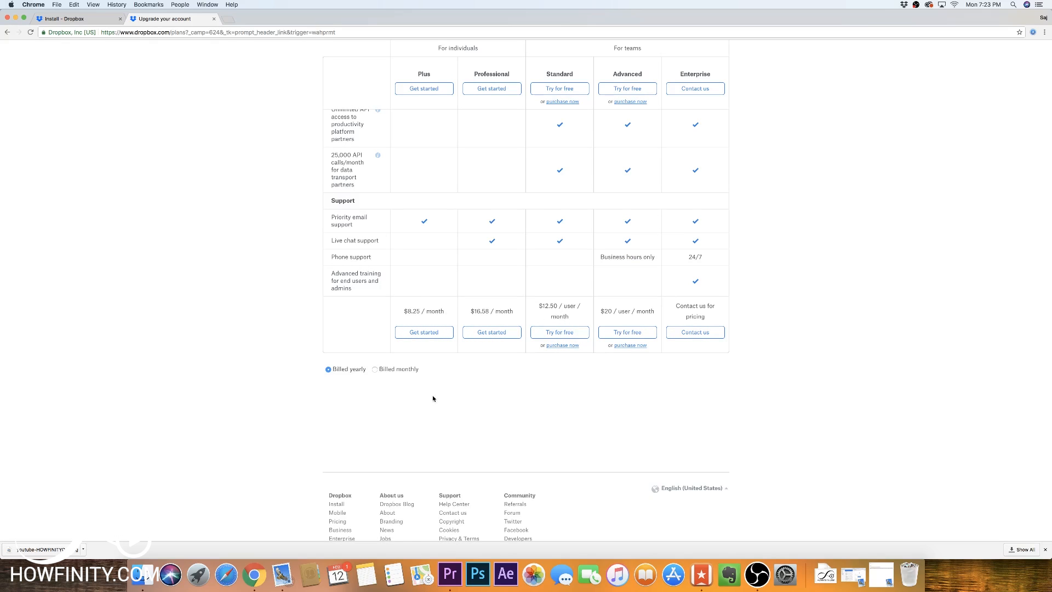
scroll(297, 301, "up", 15)
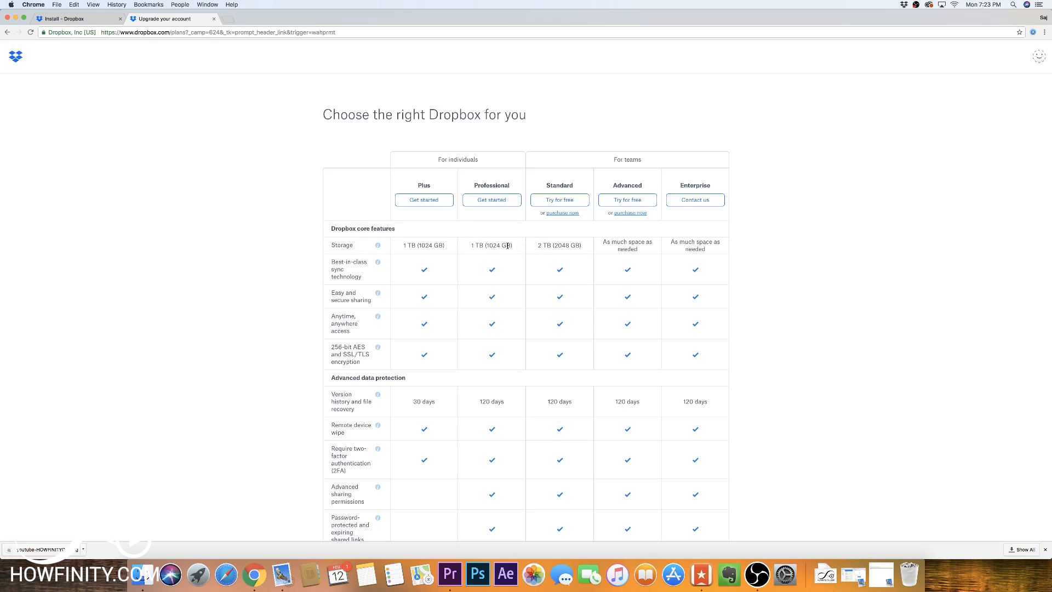
scroll(461, 249, "down", 20)
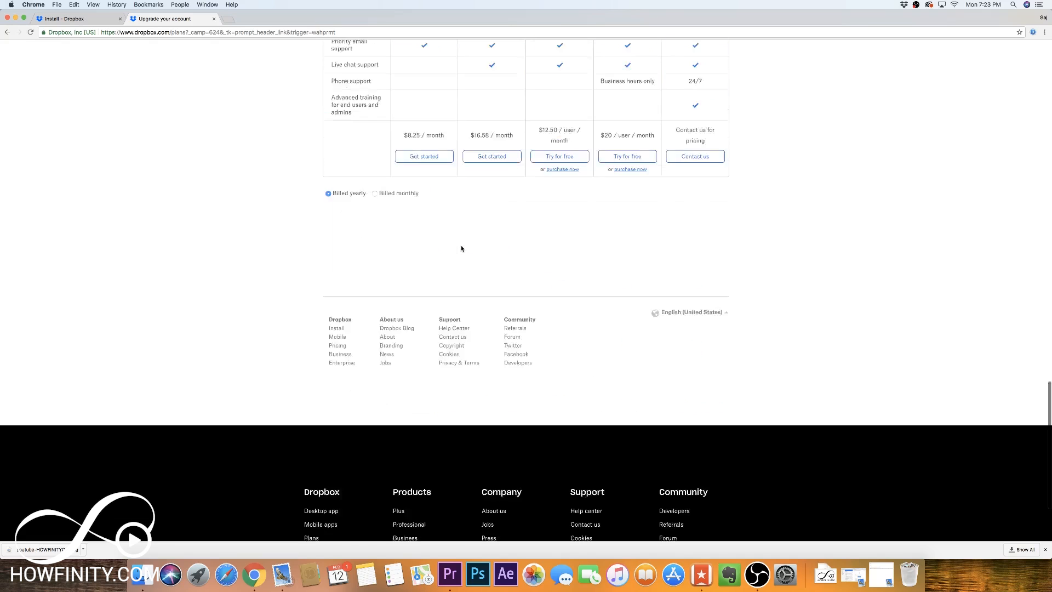
scroll(439, 212, "up", 4)
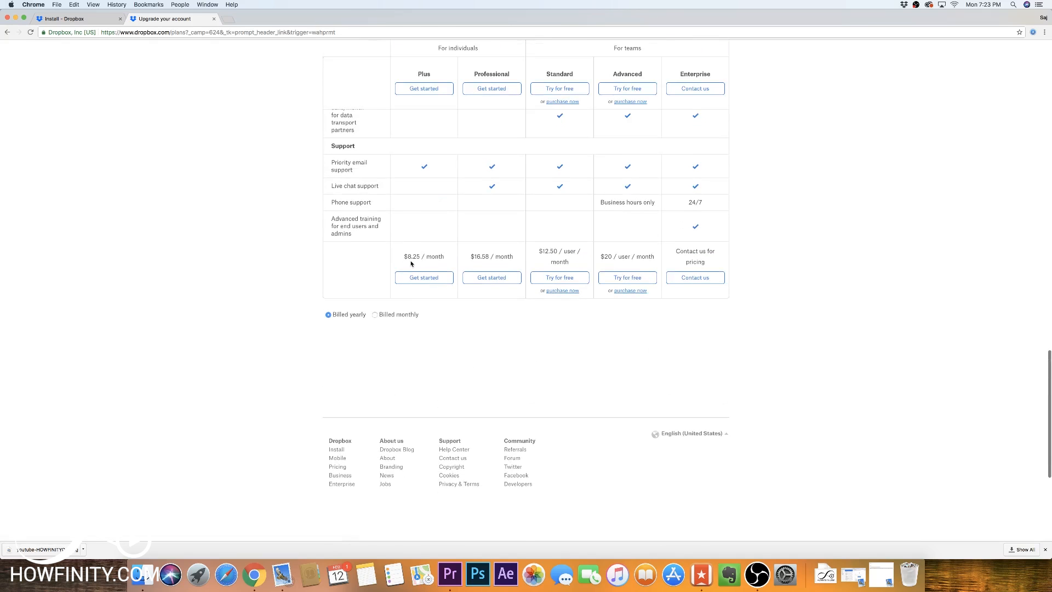
scroll(411, 263, "up", 15)
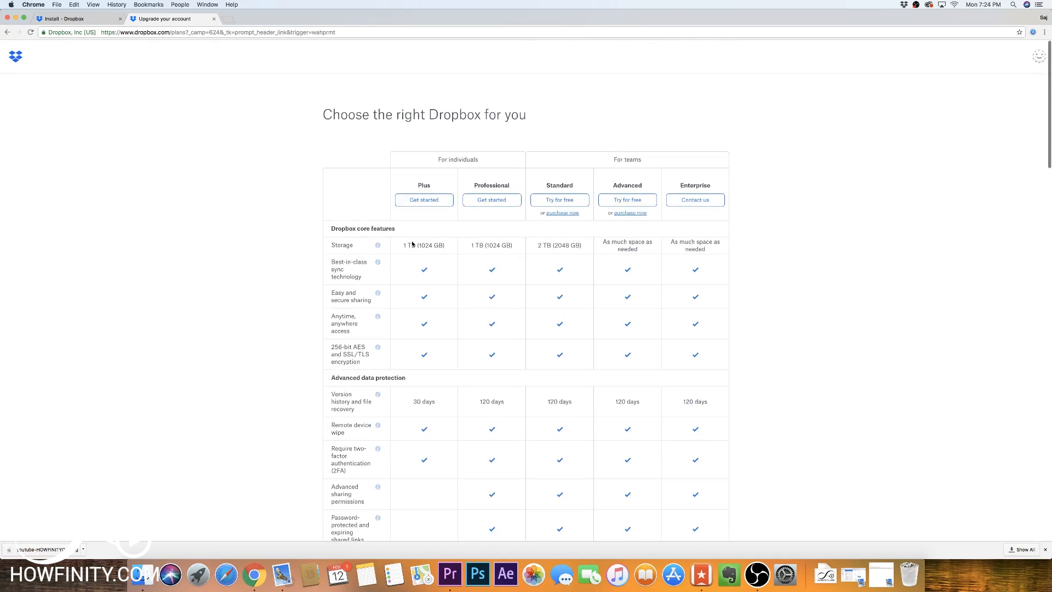
left_click(1039, 56)
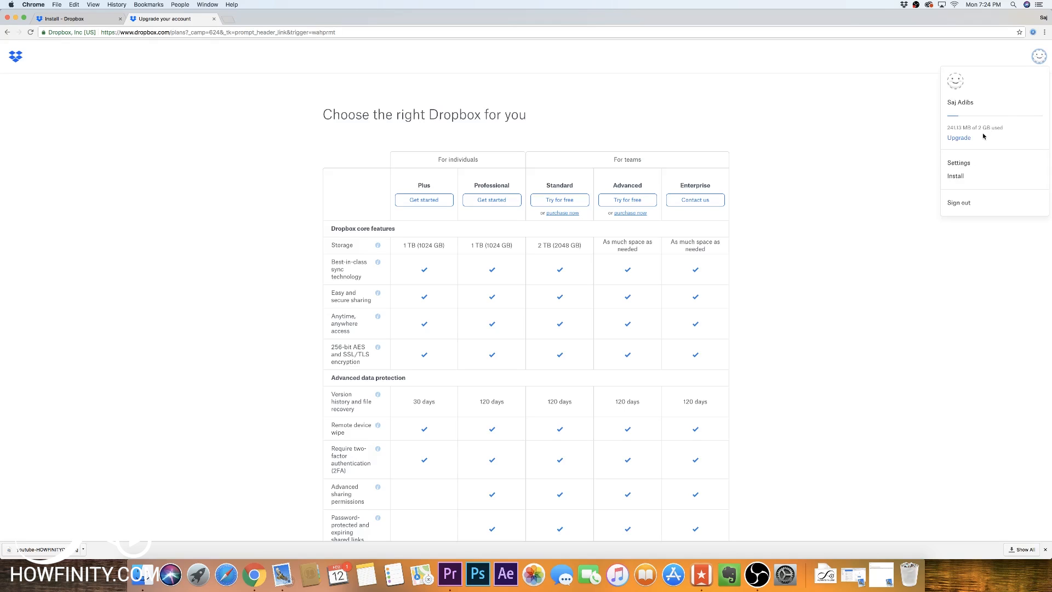
left_click(876, 124)
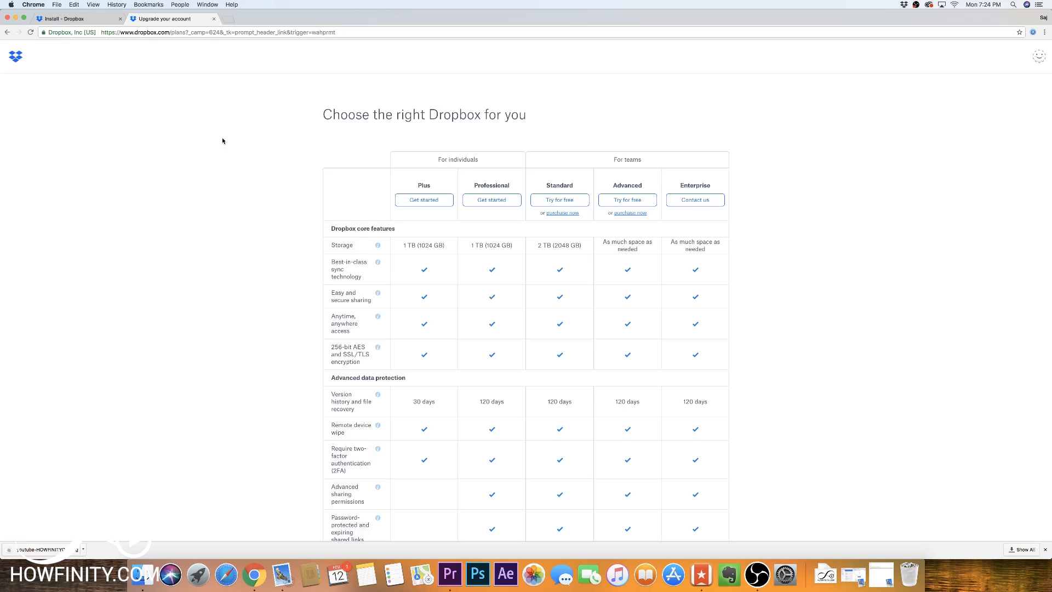
- Bring up the local Dropbox folder in Finder and widen its file column to show more of the file names
left_click(64, 18)
key("super+Tab")
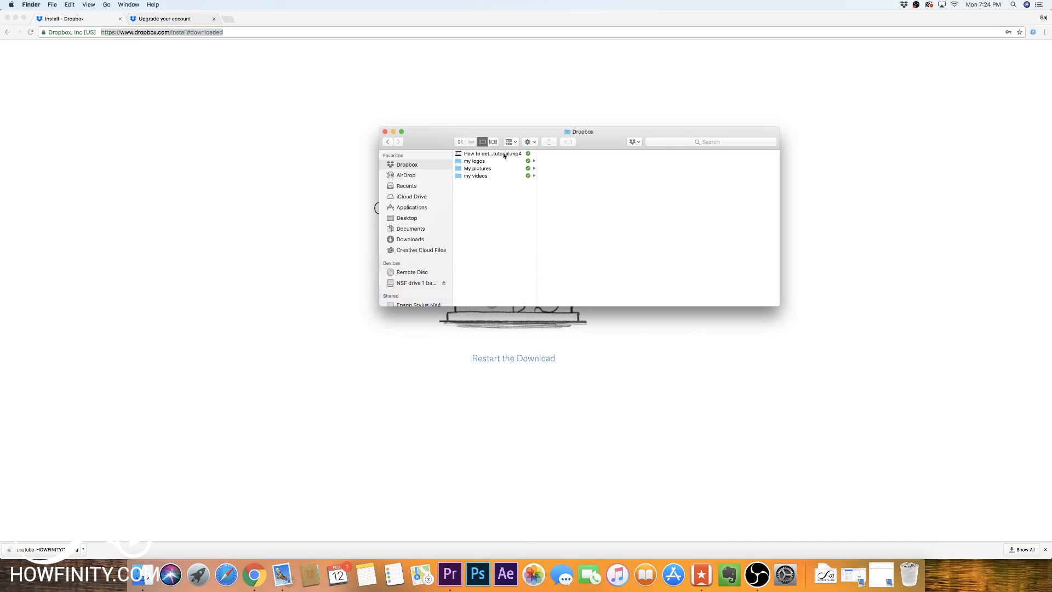
left_click_drag(536, 214, 588, 212)
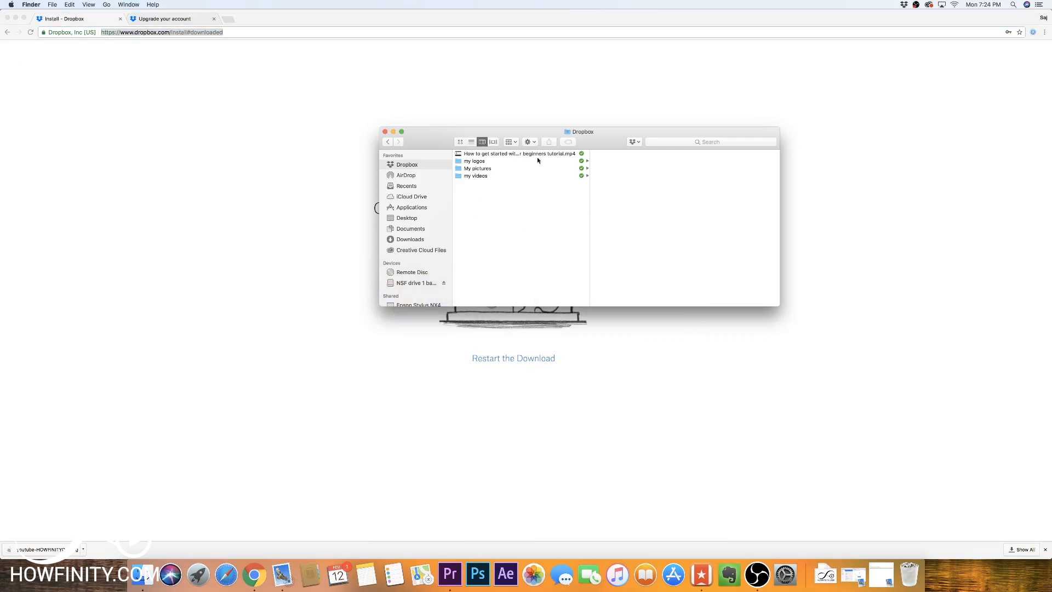